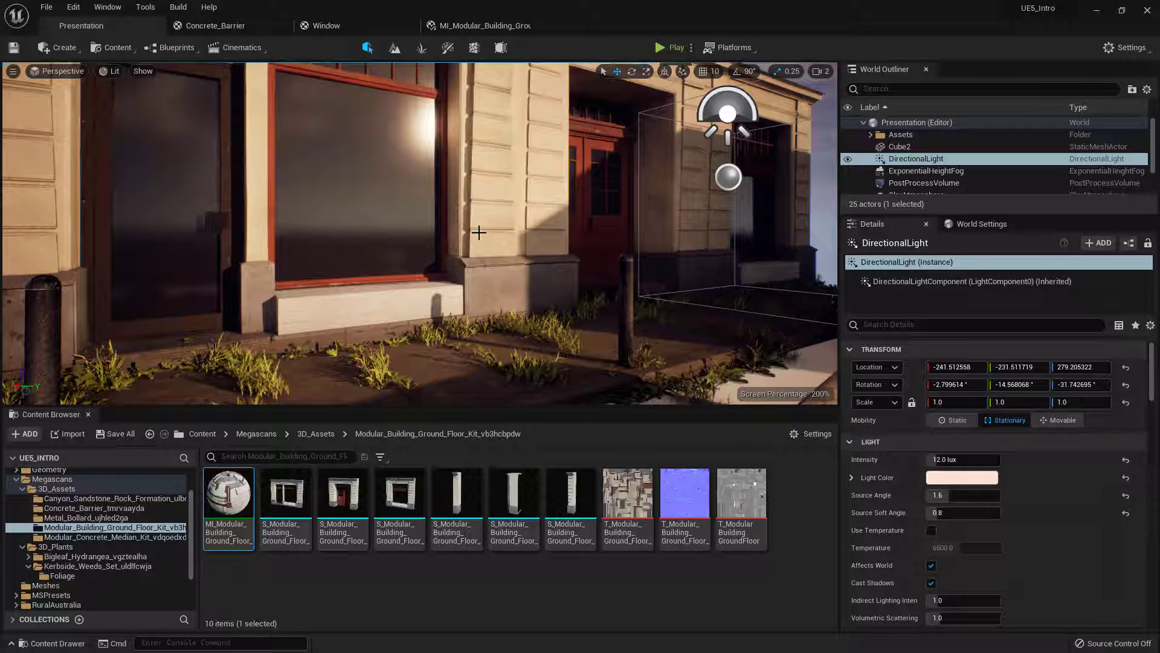
Step: Create a standard CameraActor at the current viewpoint, framed on the storefront facade and the concrete barrier
key("s")
right_click_drag(420, 233, 410, 247)
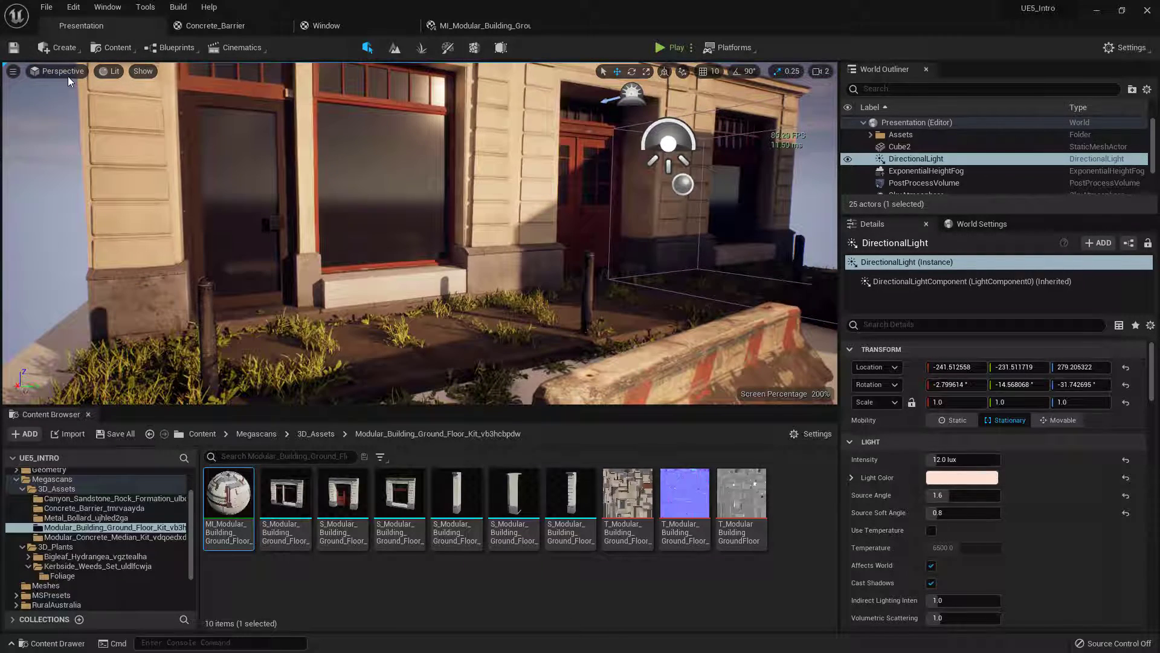
left_click(13, 72)
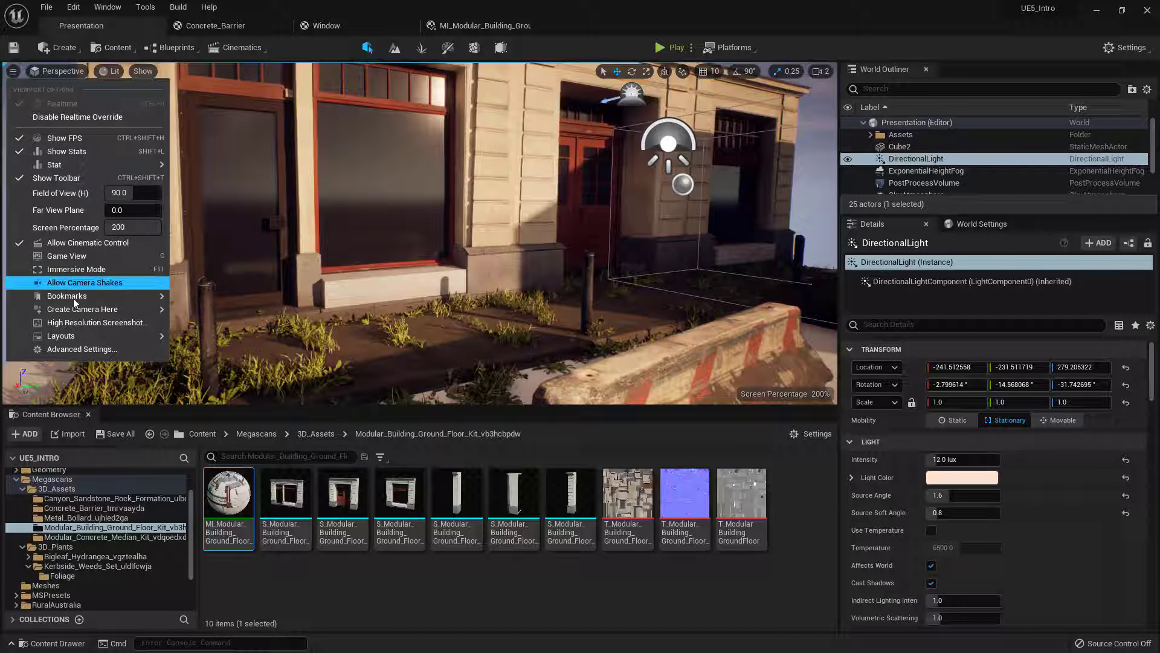
mouse_move(83, 309)
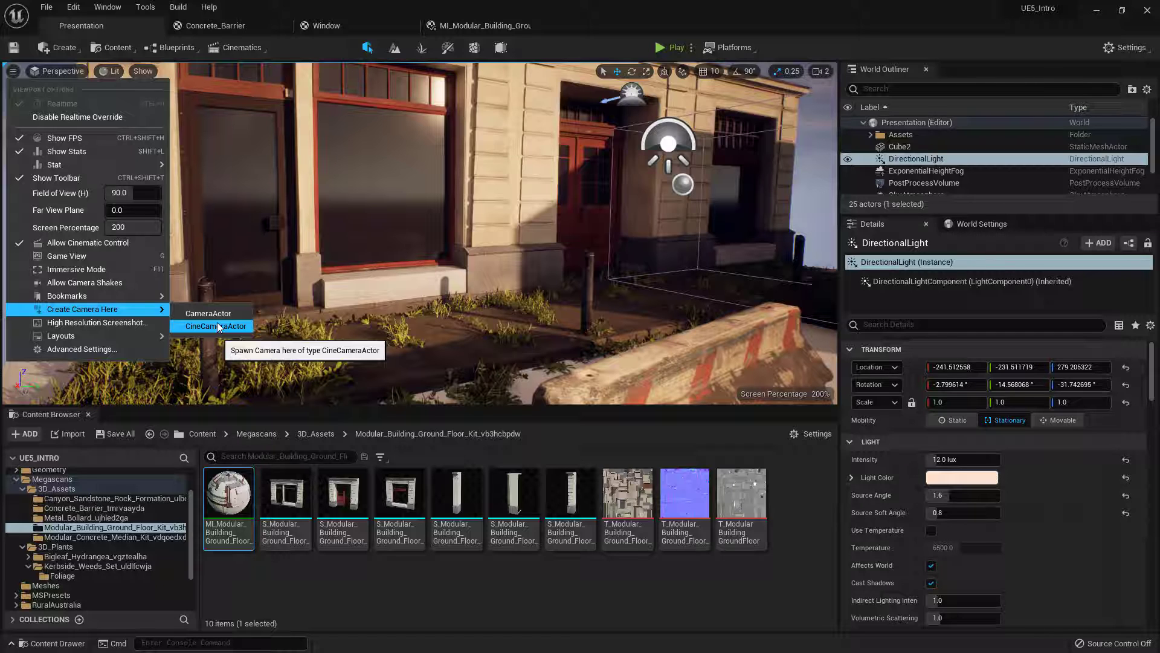
left_click(208, 313)
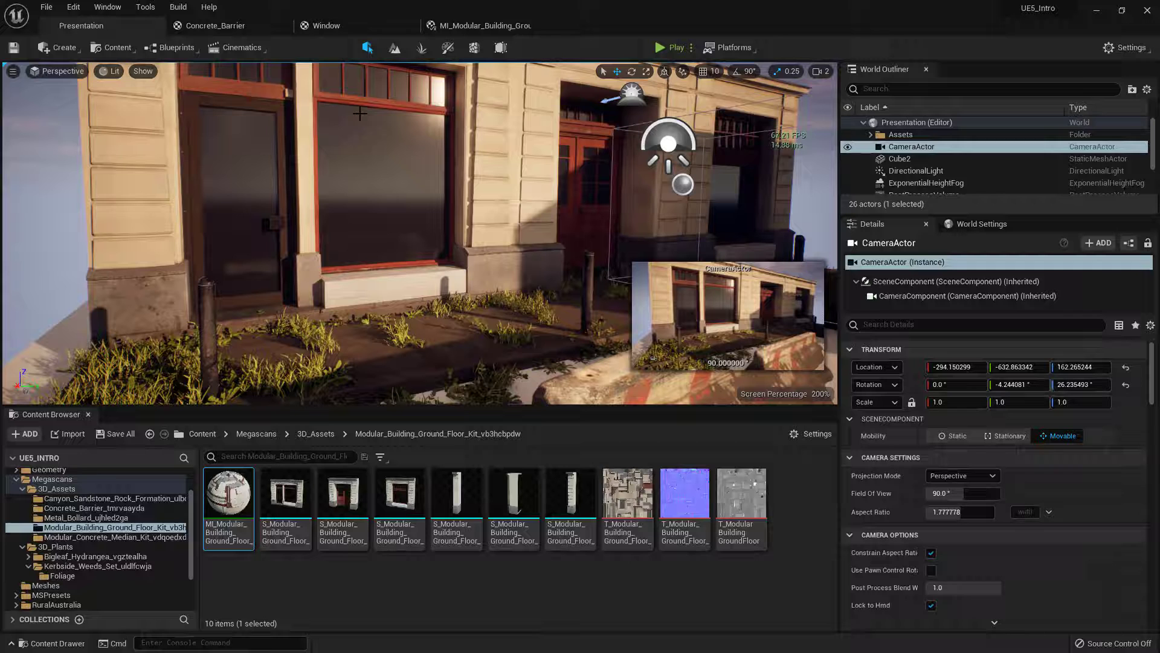
Step: Pilot the CameraActor and turn it to bring the concrete barrier and the building's far end into frame
left_click(60, 70)
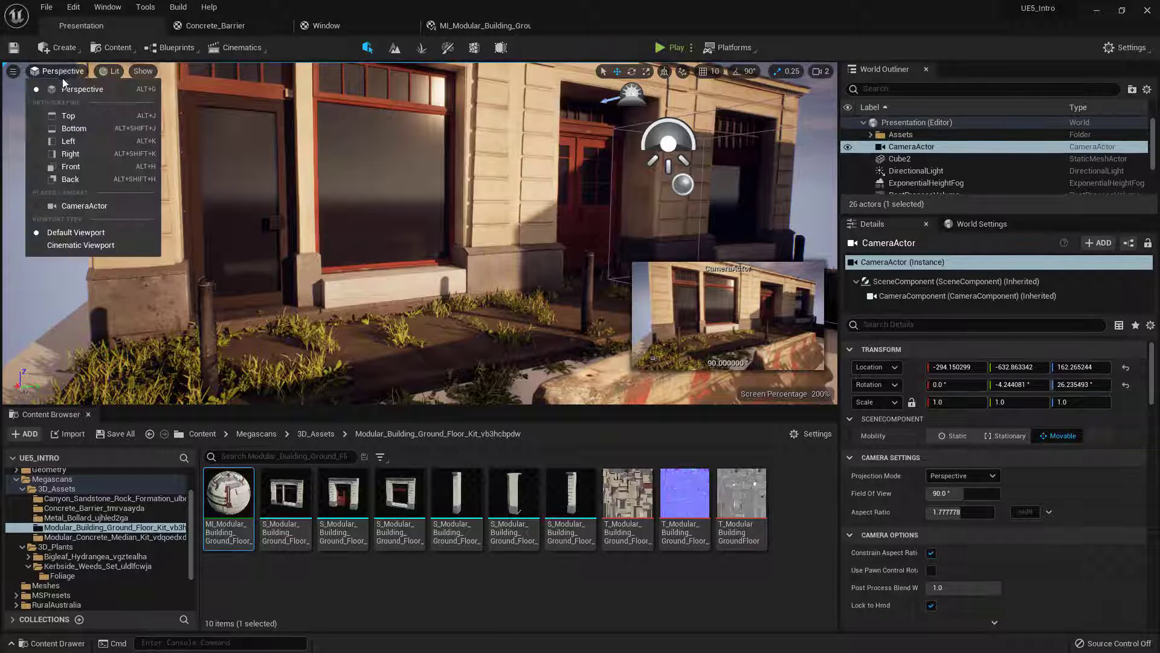
left_click(86, 207)
mouse_move(362, 241)
right_mouse_down()
mouse_move(384, 260)
mouse_move(382, 248)
right_mouse_up()
right_click_drag(182, 224, 211, 217)
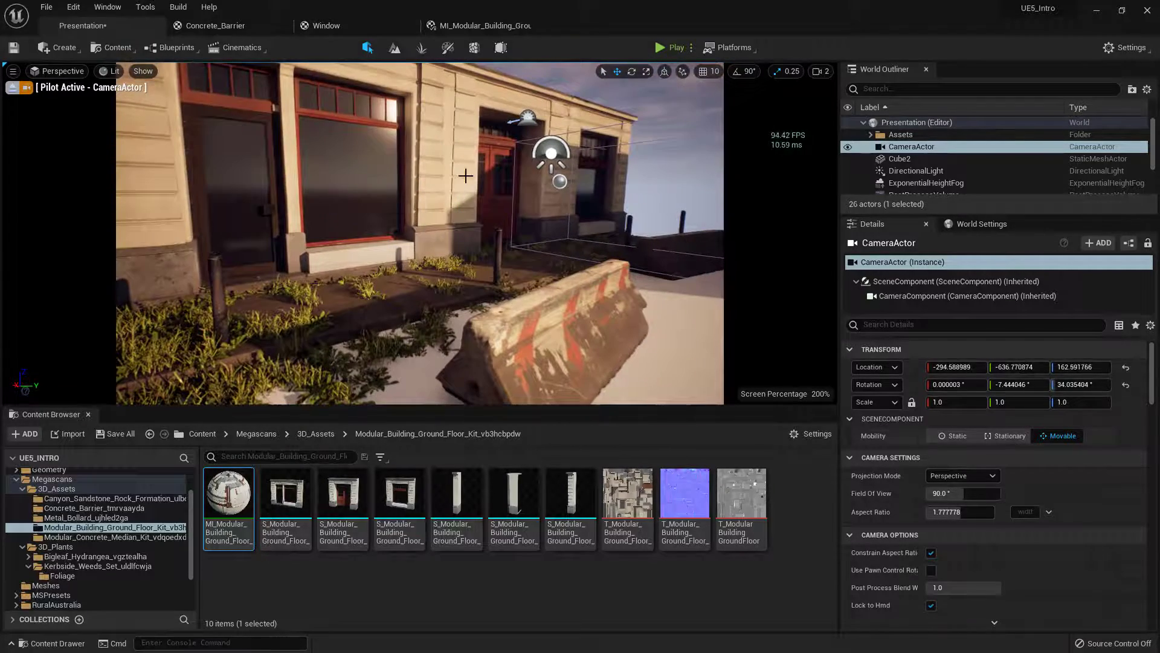
Step: Set the CameraActor's aspect ratio to 2.5 and stop piloting the camera
scroll(901, 452, "down", 3)
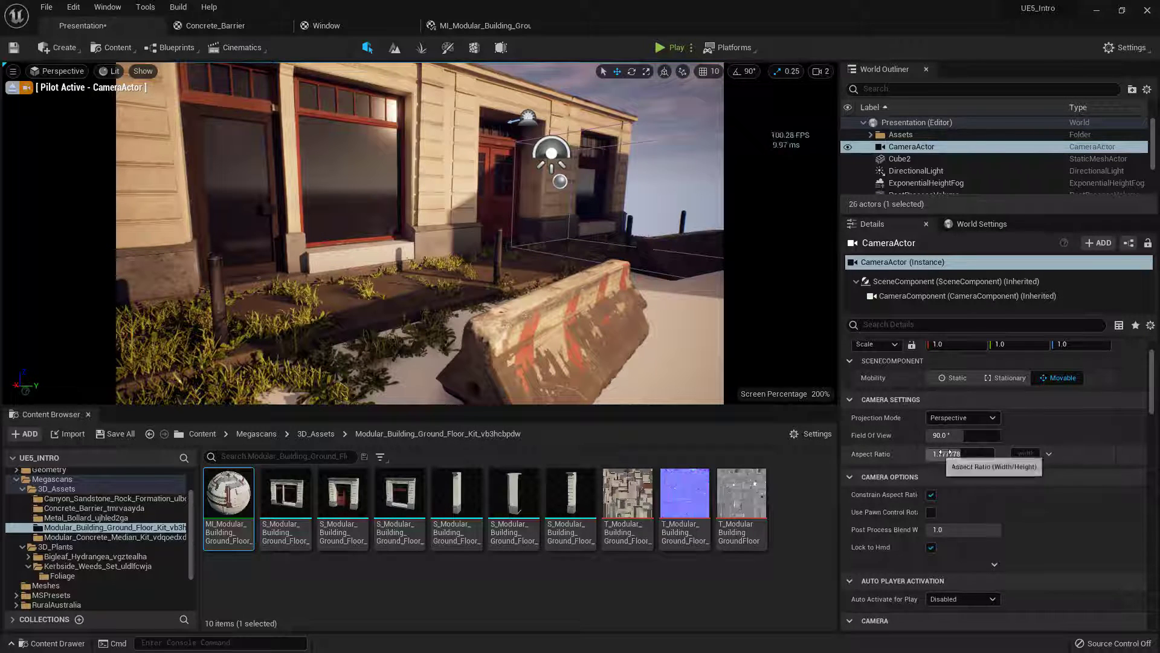
left_click_drag(955, 454, 992, 454)
key("ctrl+shift+h")
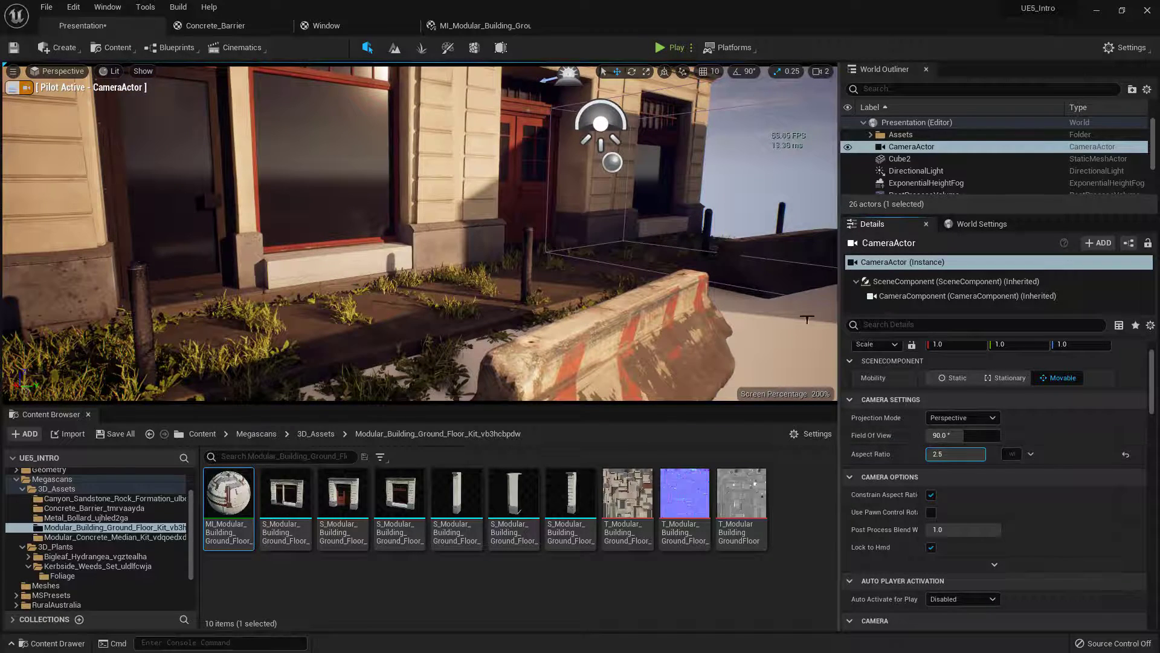
left_click(13, 87)
Step: Create a CineCameraActor at the current viewpoint and pilot it
left_click(13, 70)
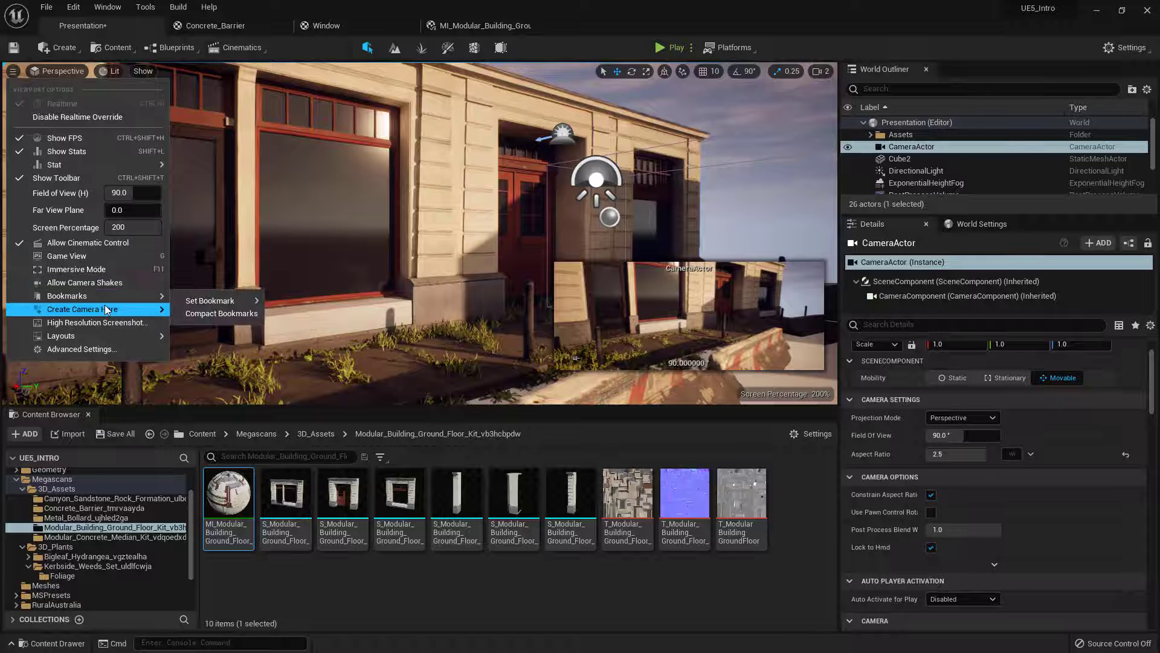
left_click(222, 326)
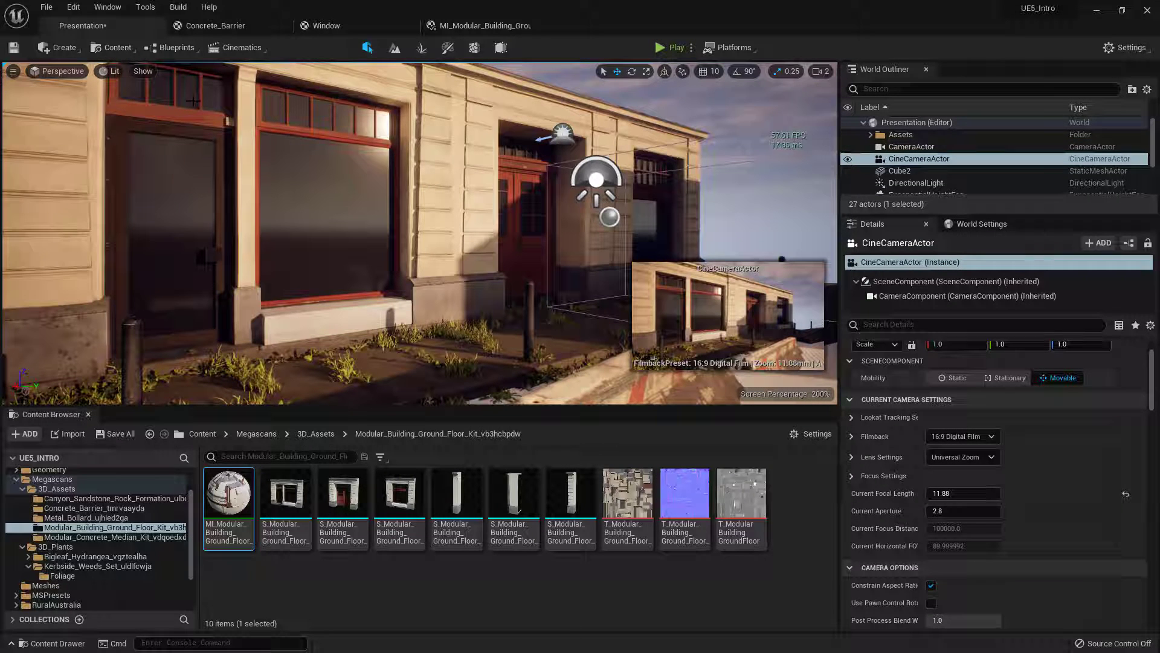
left_click(77, 72)
left_click(95, 215)
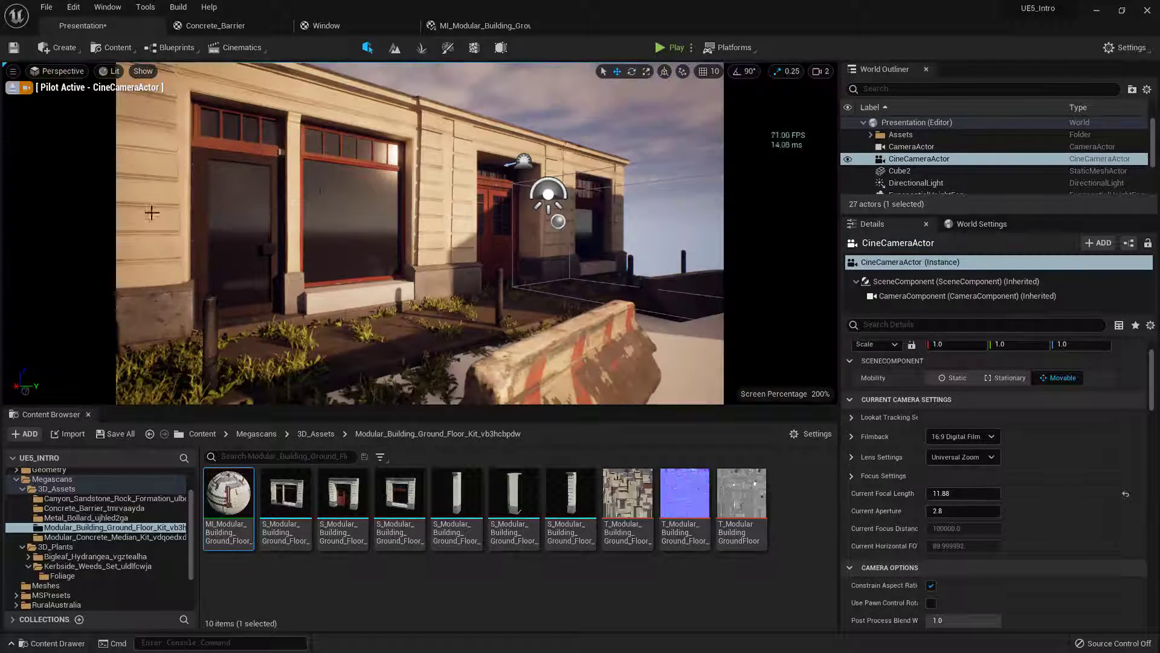
Step: Customize the CineCameraActor's filmback to a sensor width of about 30.23 mm and a height of about 13.23 mm
scroll(860, 372, "down", 2)
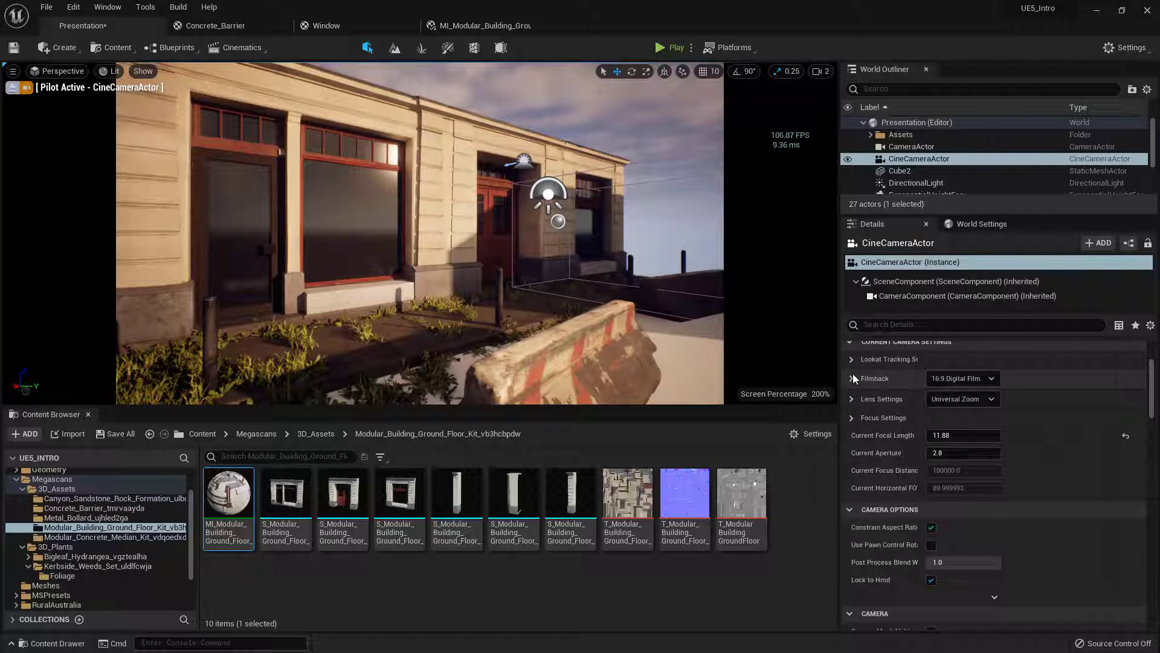
left_click(851, 398)
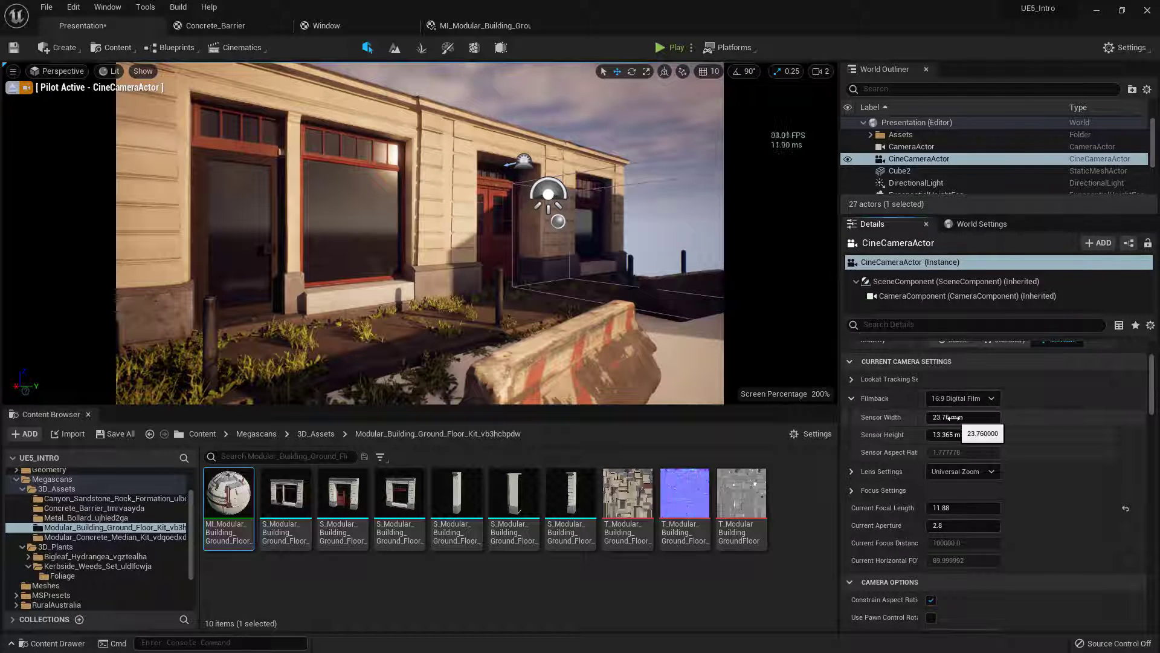
mouse_move(953, 417)
left_mouse_down()
mouse_move(991, 417)
mouse_move(952, 417)
mouse_move(978, 417)
mouse_move(946, 434)
left_mouse_up()
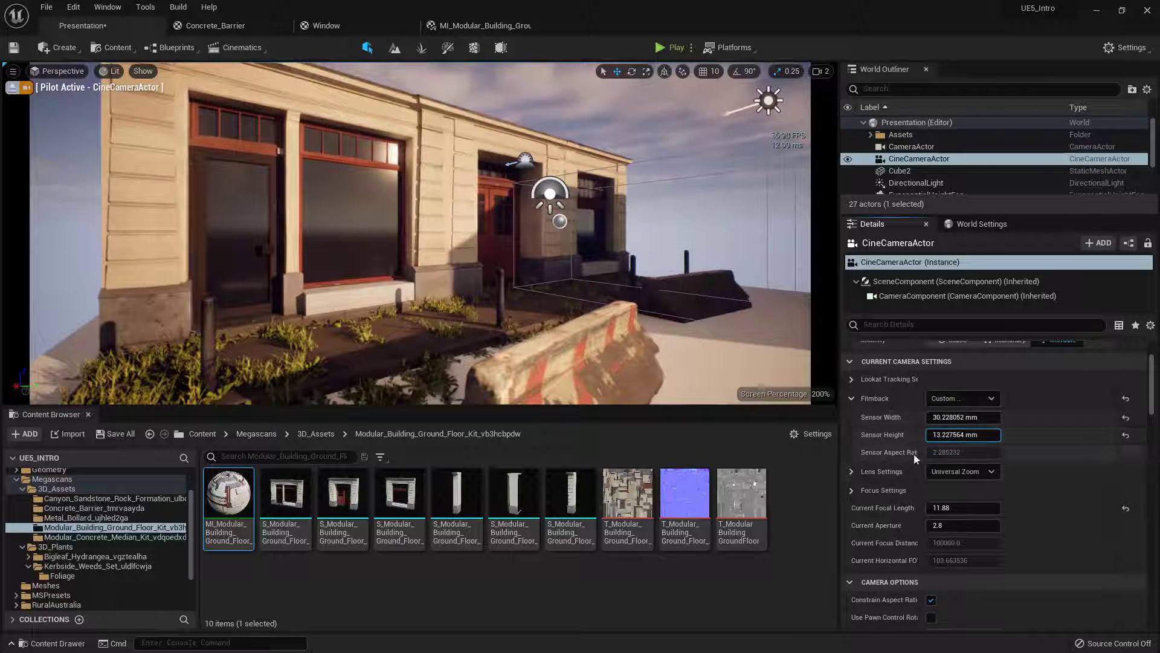
Step: Try the 50mm Prime f/1.8, 200mm Prime f/2 and 12mm Prime f/2.8 lens presets on the CineCameraActor
left_click(856, 473)
scroll(864, 473, "down", 2)
left_click(961, 433)
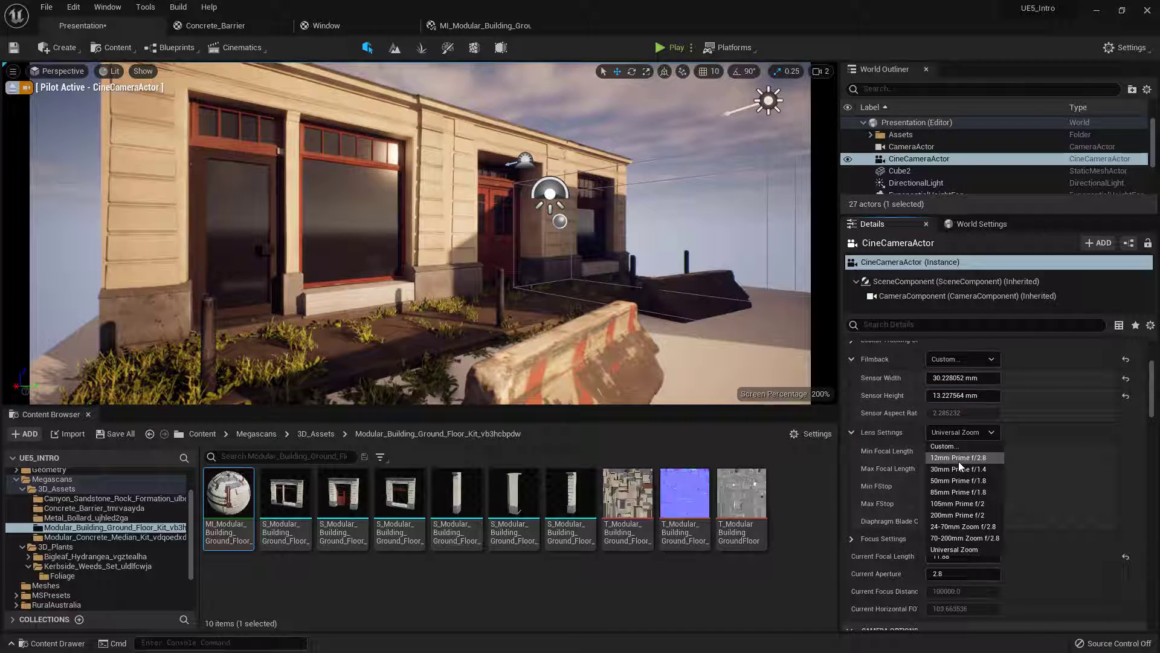
left_click(959, 480)
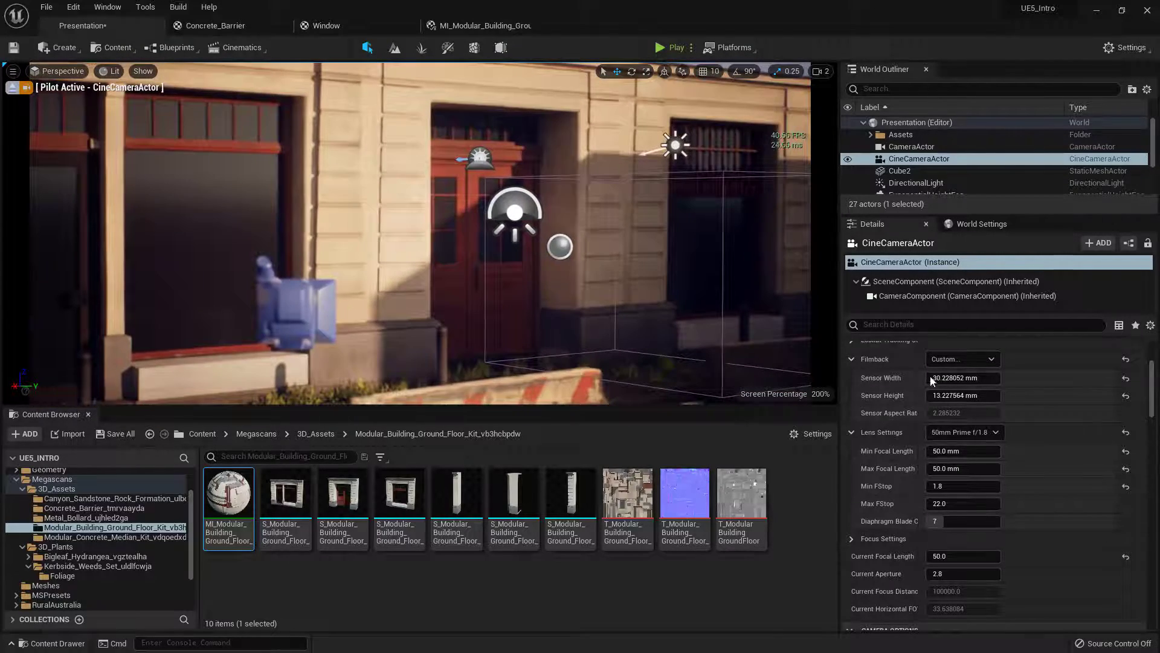
left_click(947, 431)
left_click(946, 513)
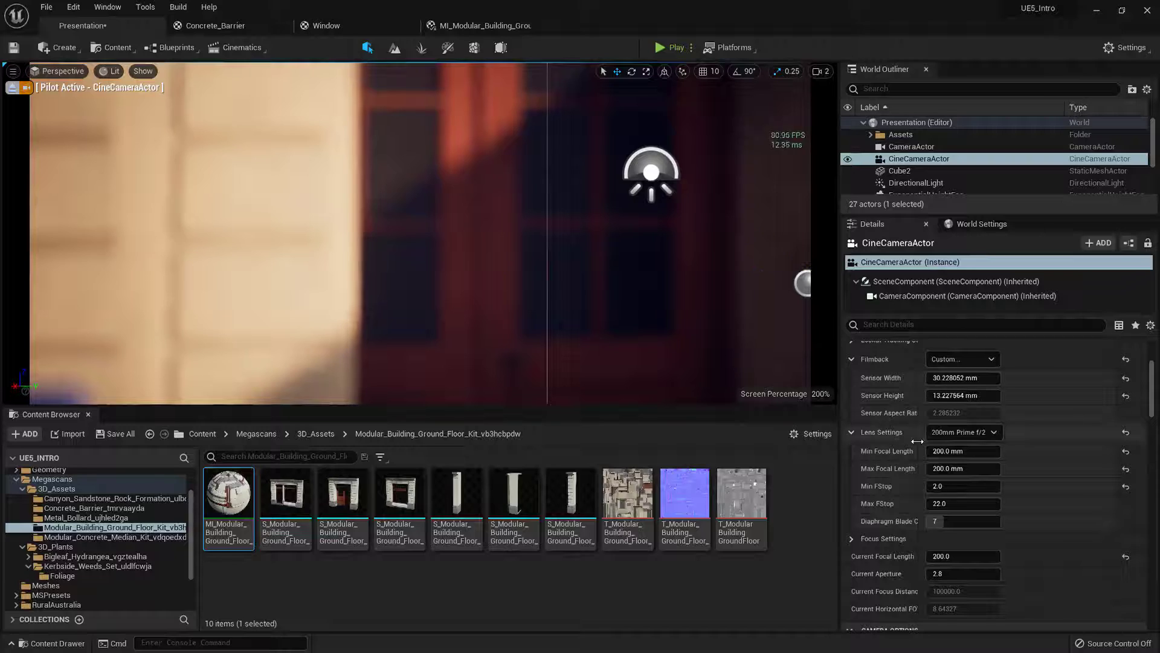
left_click(938, 433)
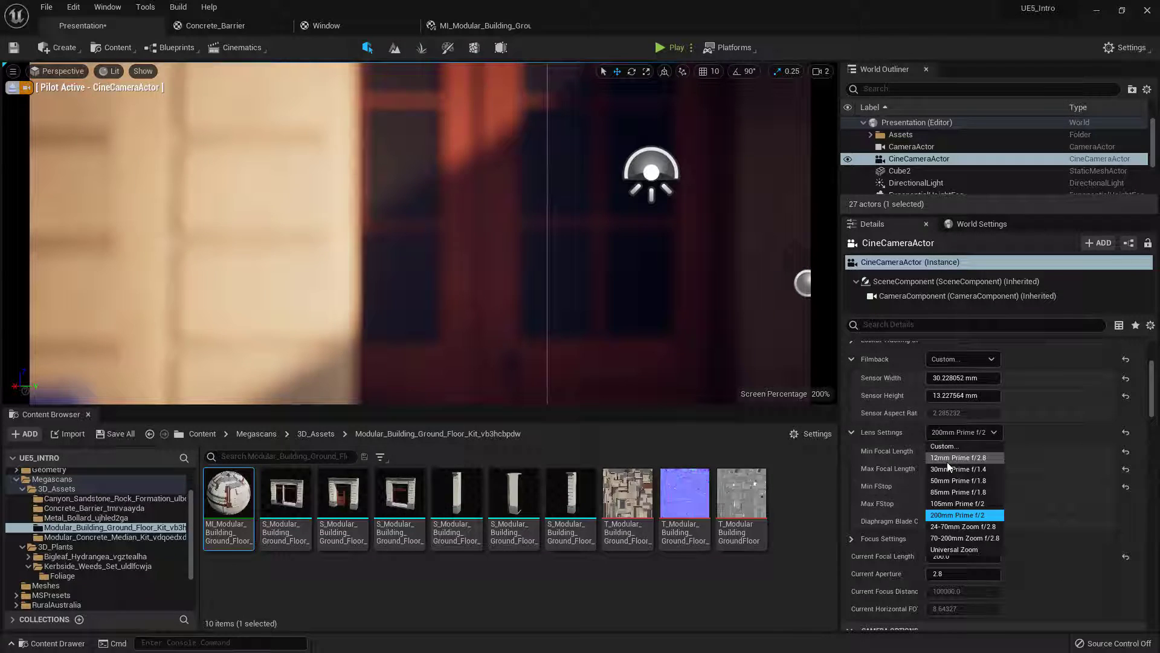
left_click(946, 458)
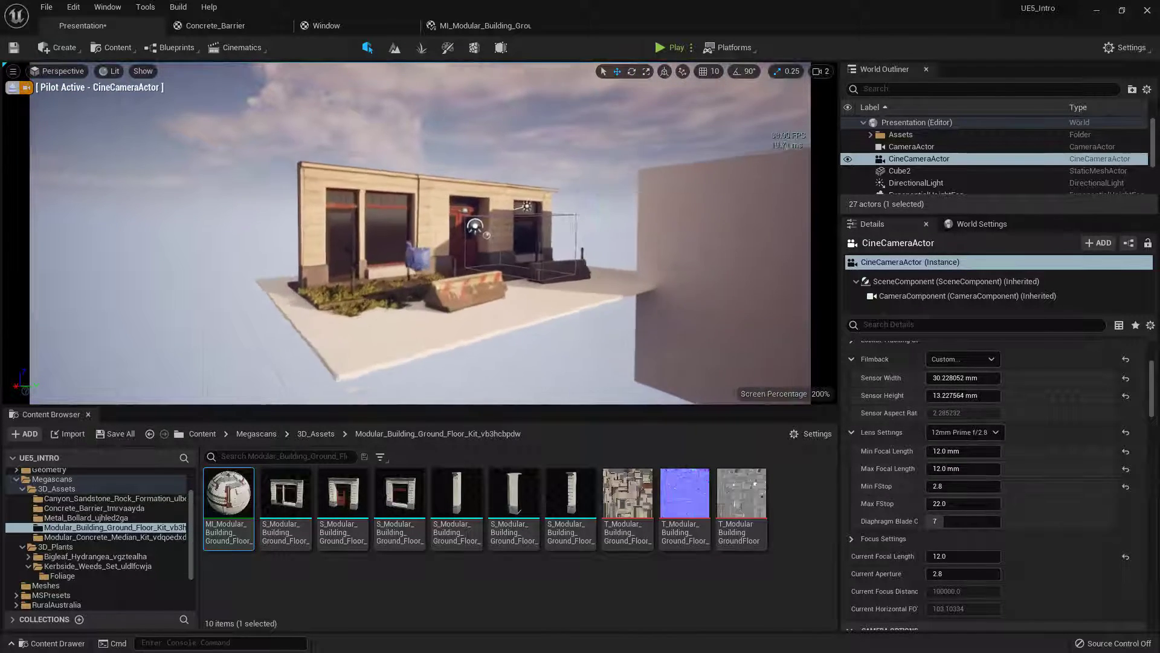
Step: Delete the CineCameraActor from the level
scroll(855, 426, "down", 3)
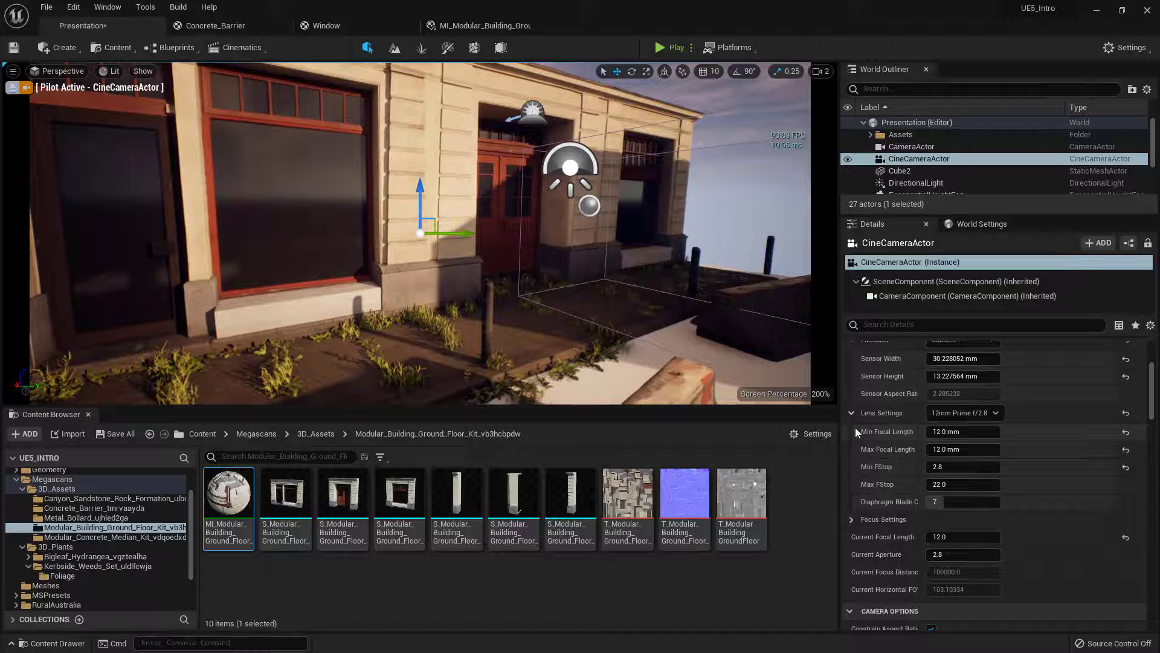
scroll(870, 466, "down", 1)
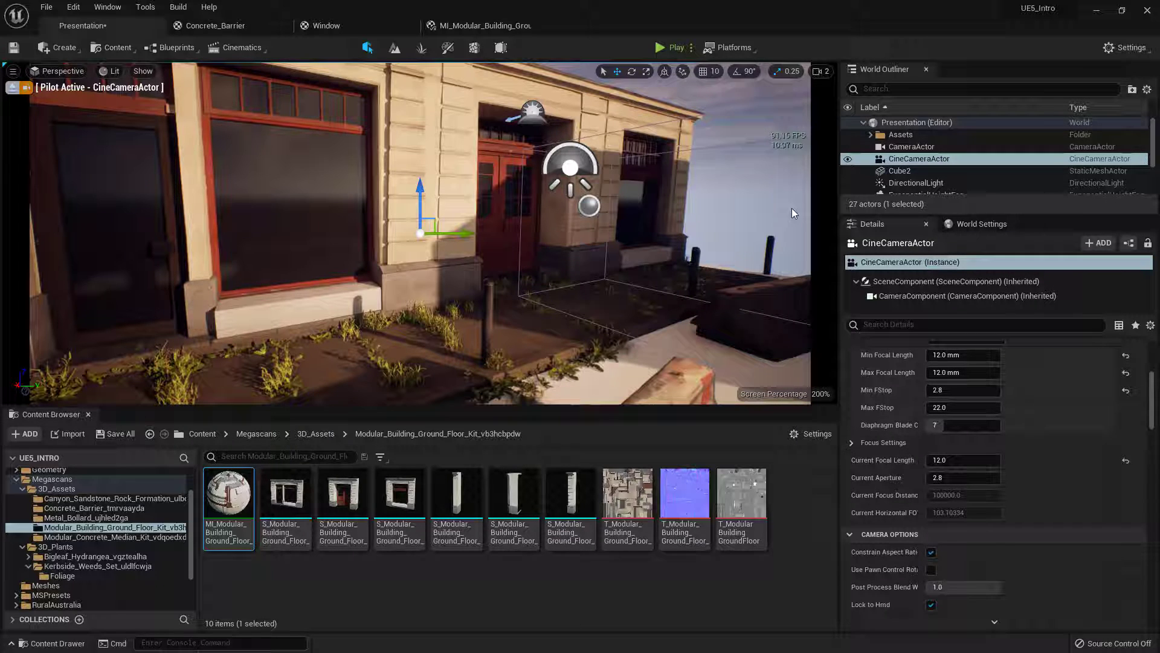
left_click(939, 159)
key("Delete")
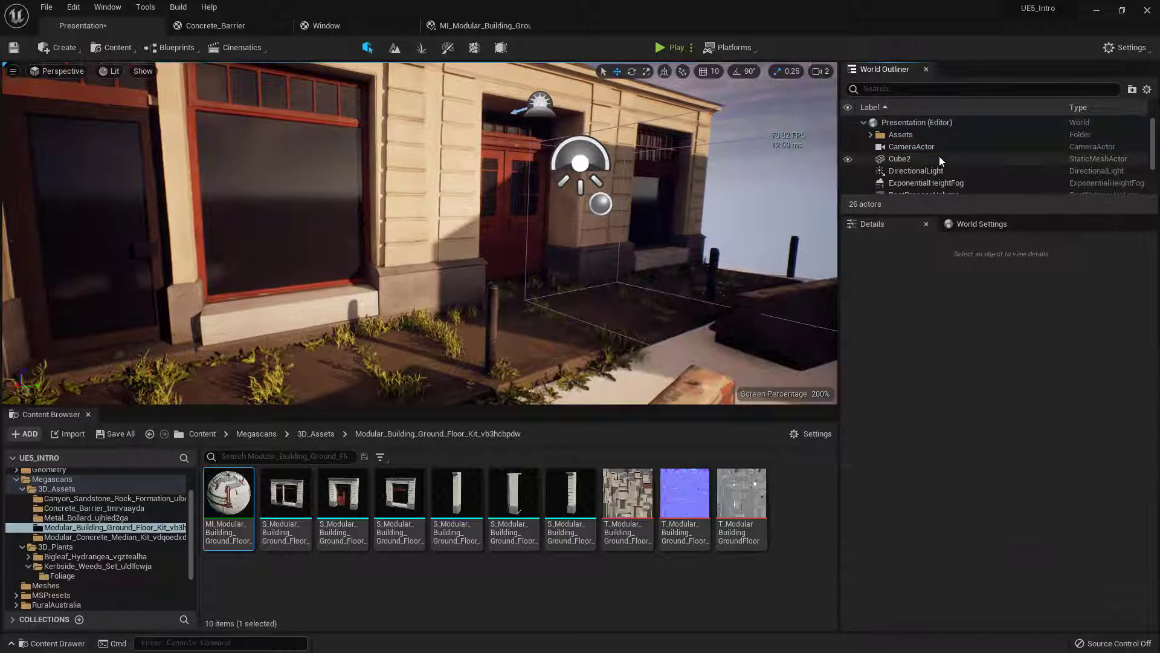
Step: Pilot the remaining CameraActor and pull it back to frame more of the storefront and the barrier
left_click(75, 74)
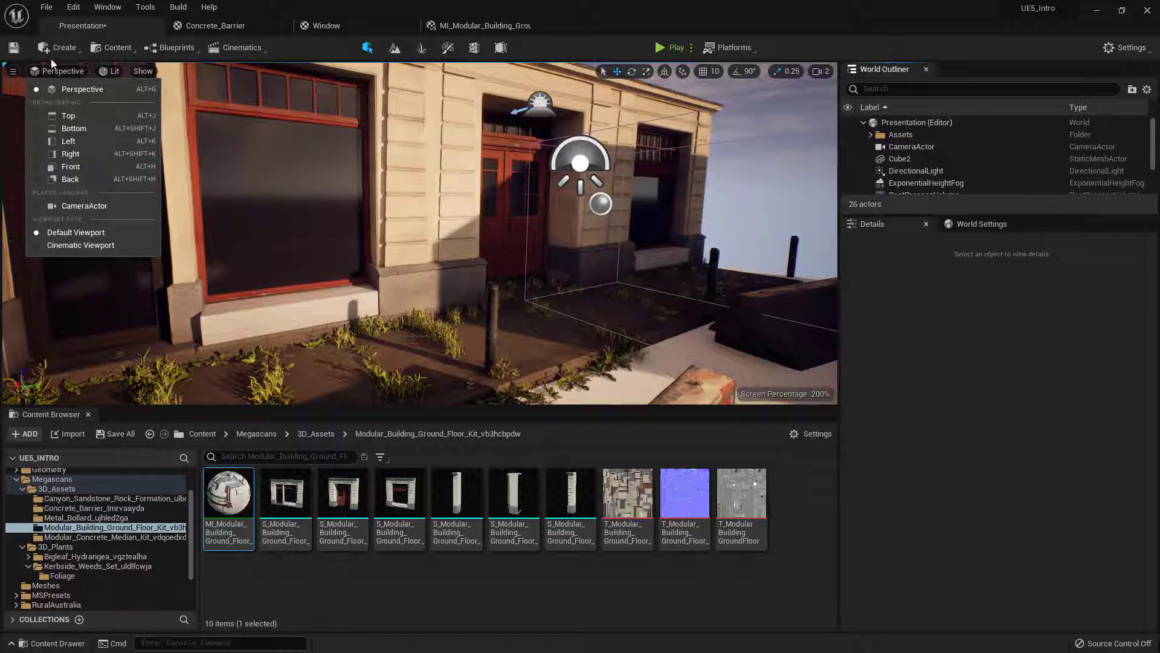
left_click(911, 146)
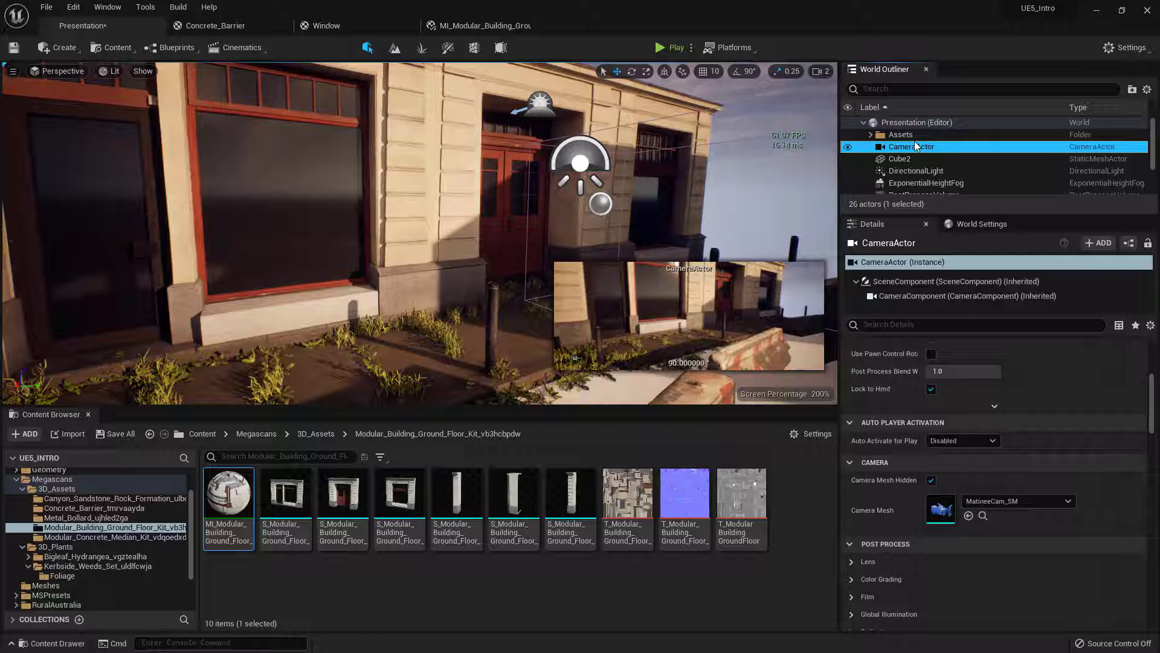
left_click(43, 71)
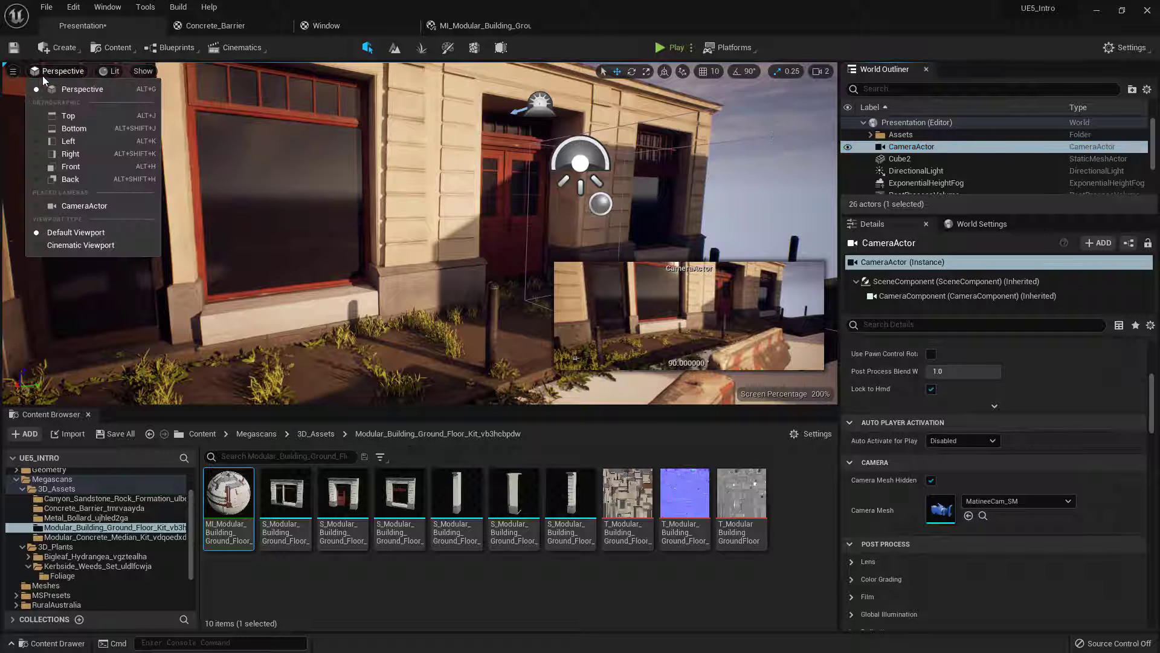
left_click(80, 207)
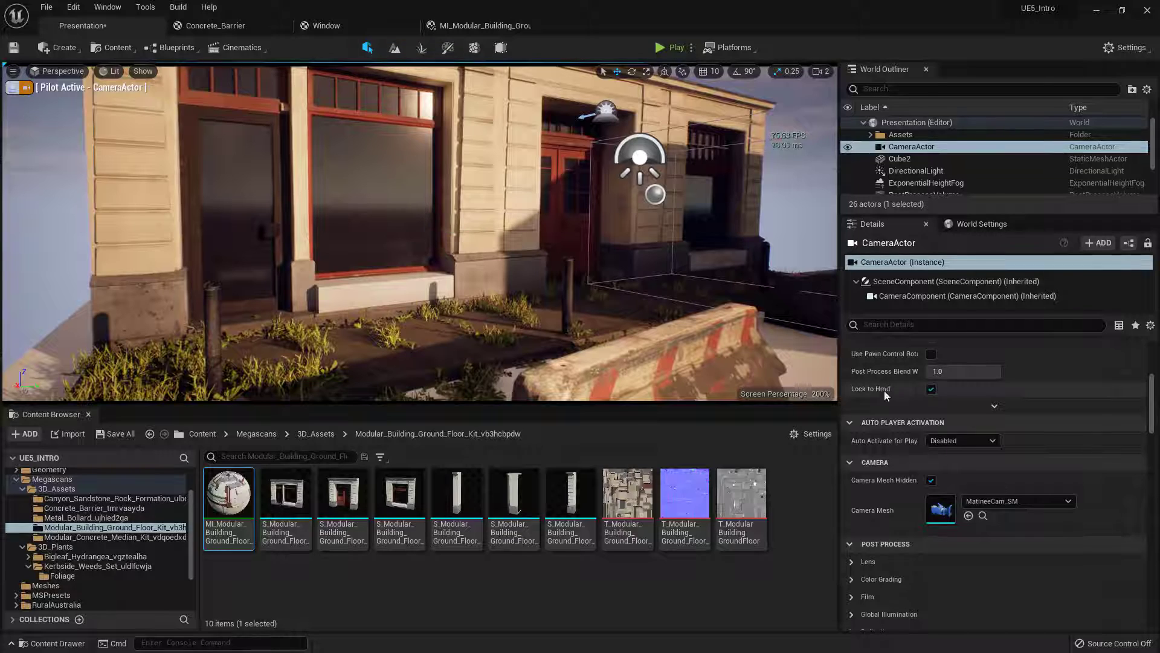
scroll(885, 392, "up", 5)
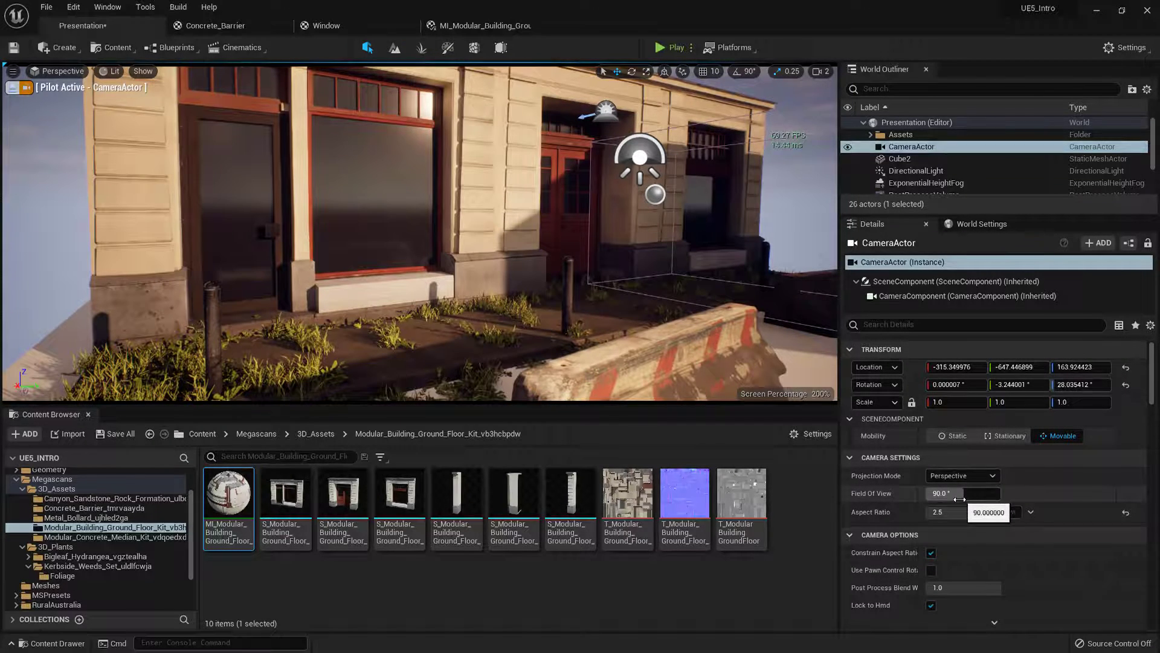
right_click_drag(604, 242, 613, 242)
key("s")
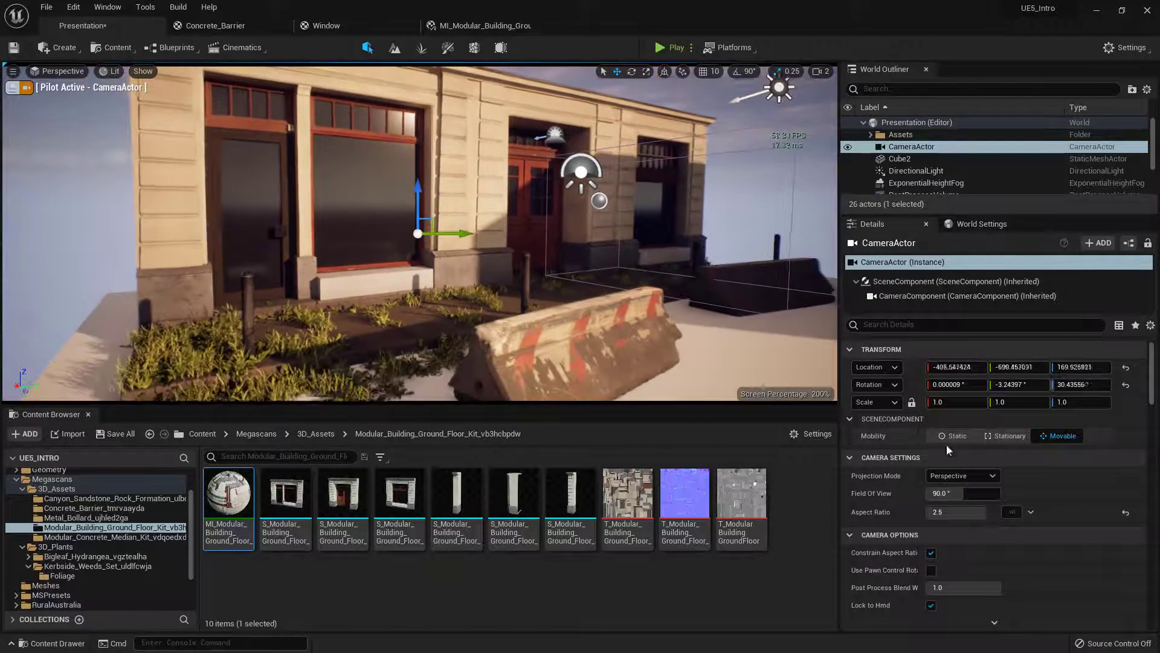
Step: Set the CameraActor's field of view to 75 degrees
mouse_move(965, 493)
left_mouse_down()
mouse_move(952, 492)
mouse_move(1003, 492)
mouse_move(959, 492)
left_mouse_up()
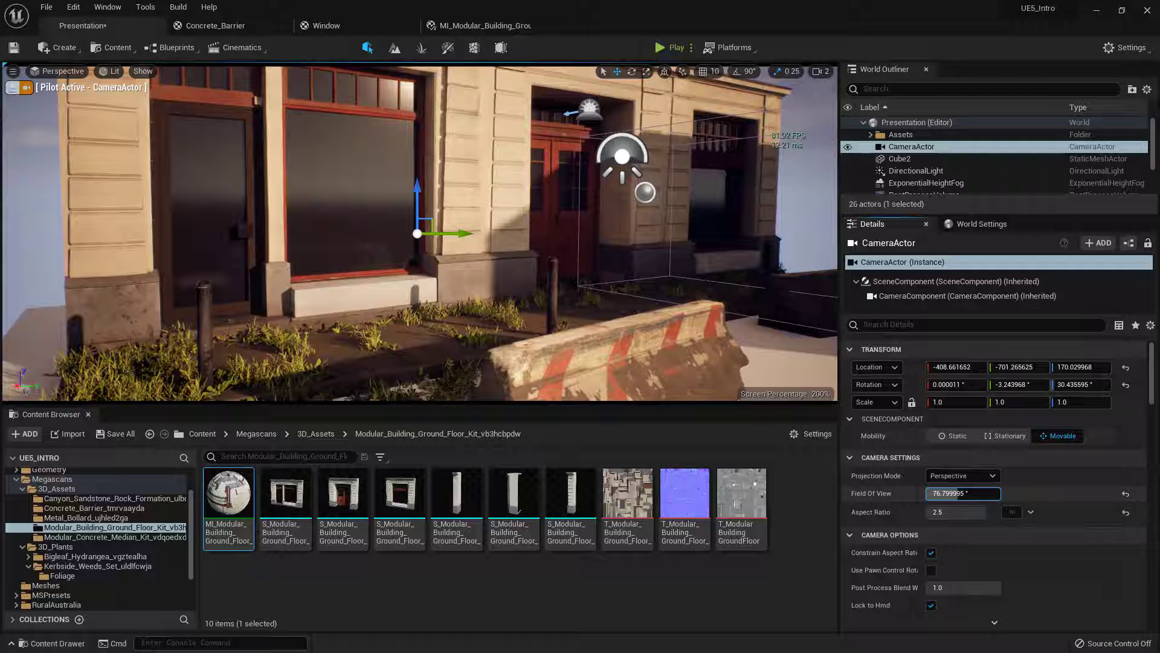
left_click(960, 488)
type("75")
key("Return")
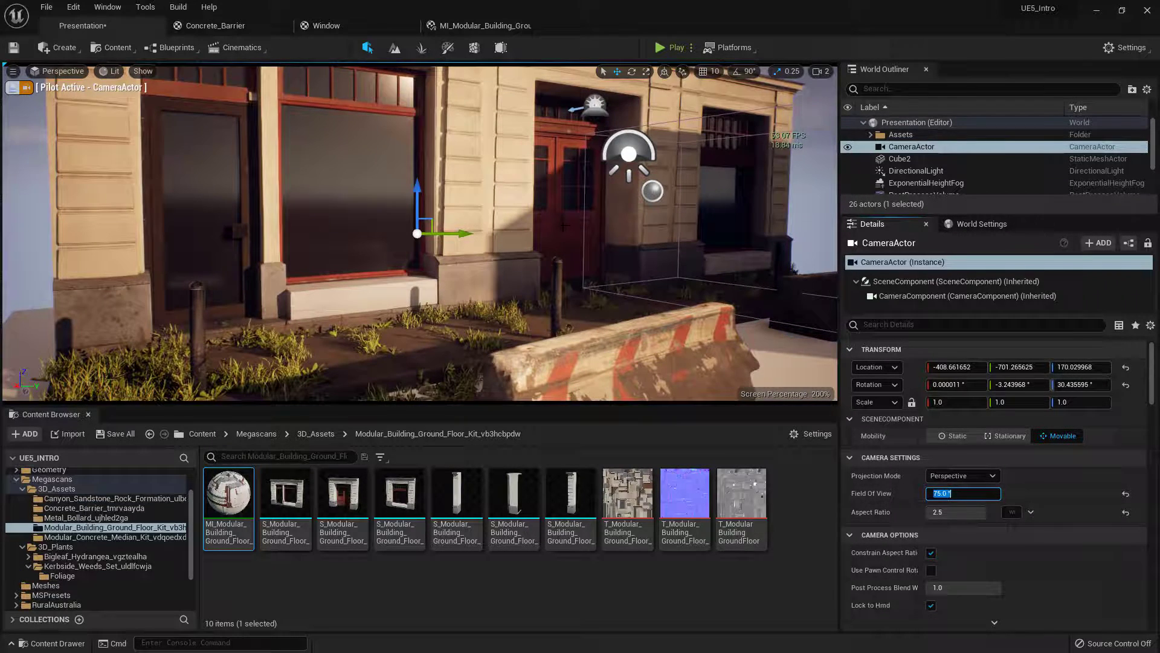
Step: Fly the piloted camera closer and lower, to a height of about 99, with the barrier in the foreground
right_click_drag(640, 272, 637, 271)
key("d")
key("a")
key("s")
key("a")
key("q")
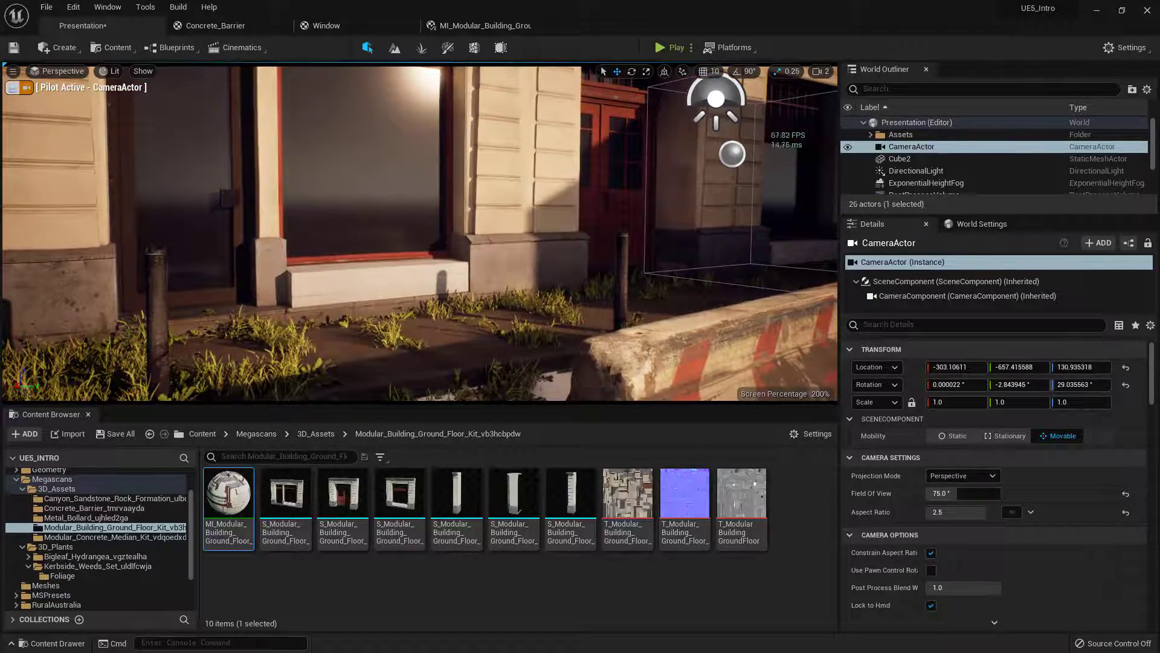
key("w")
right_click_drag(408, 240, 409, 239)
key("w")
key("q")
key("w")
key("q")
key("s")
key("e")
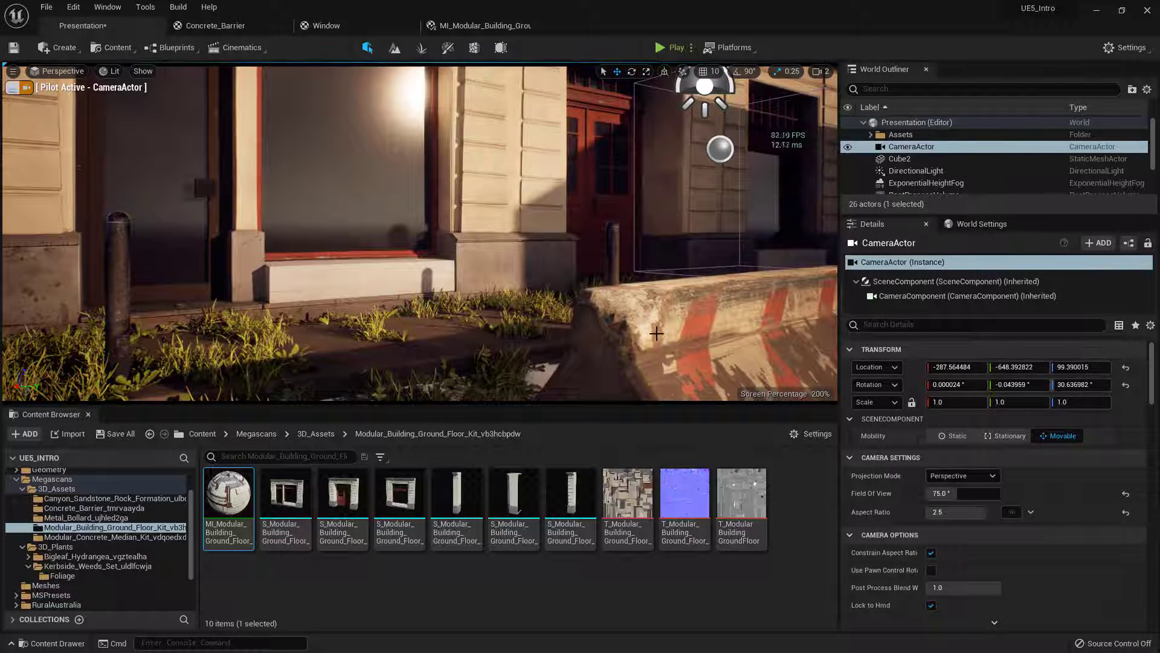
left_click(636, 321)
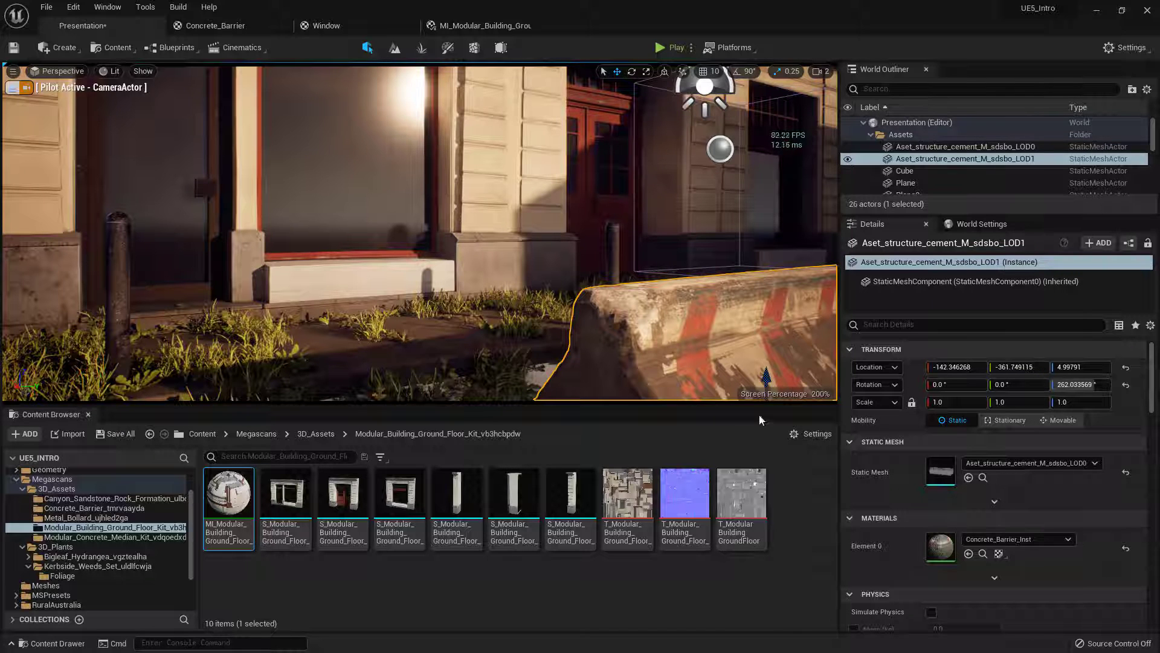
left_click_drag(766, 381, 766, 320)
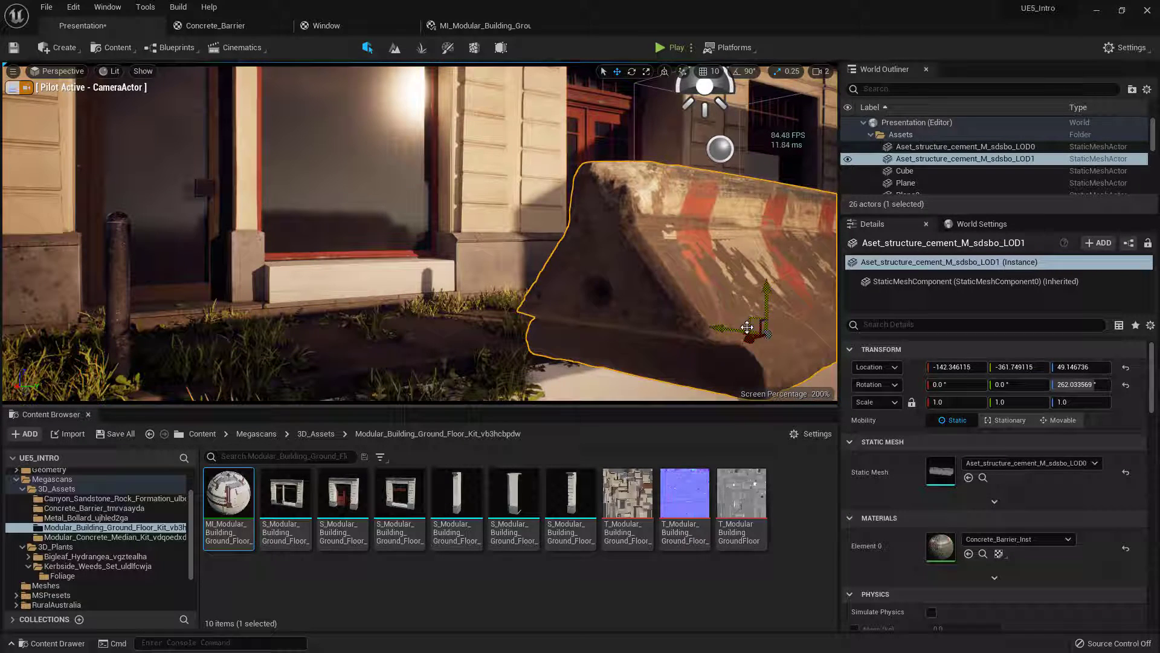
key("ctrl+z")
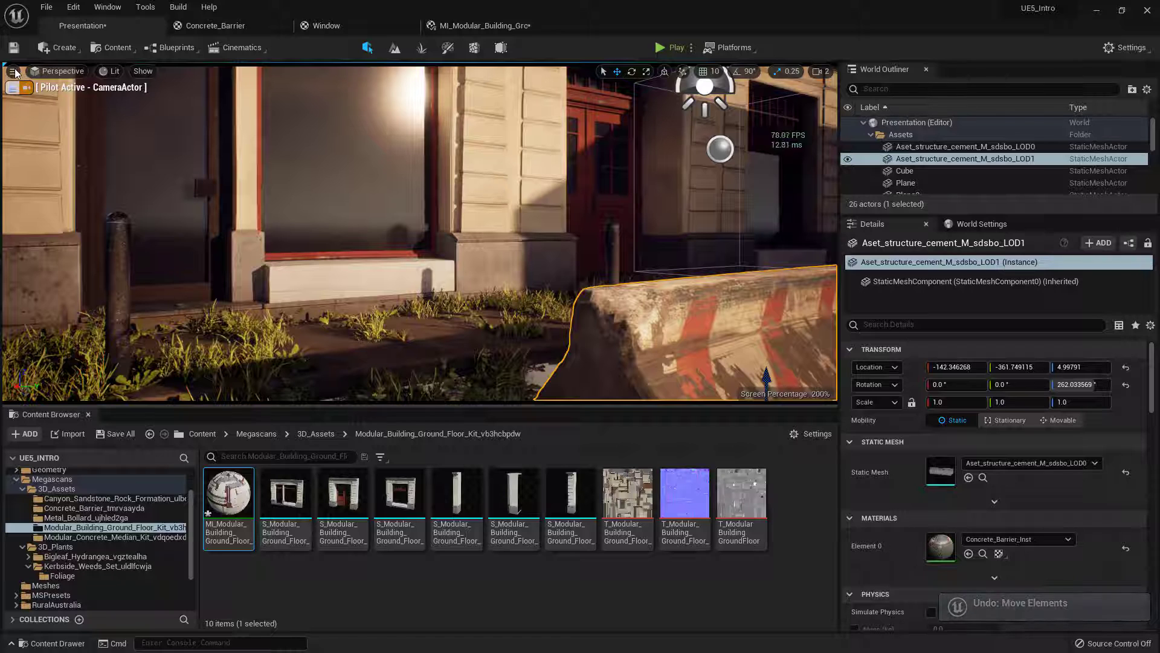
Step: Split the viewport into two stacked panes with the lower one looking through the CameraActor, and enlarge the viewport area
left_click(12, 71)
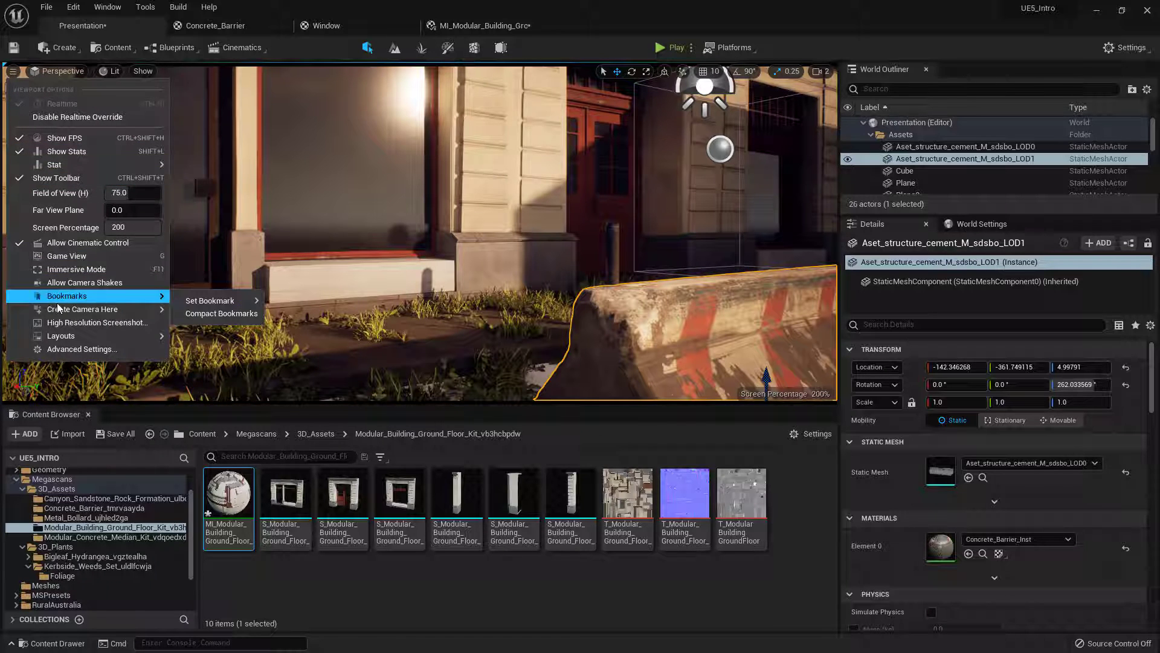
mouse_move(120, 336)
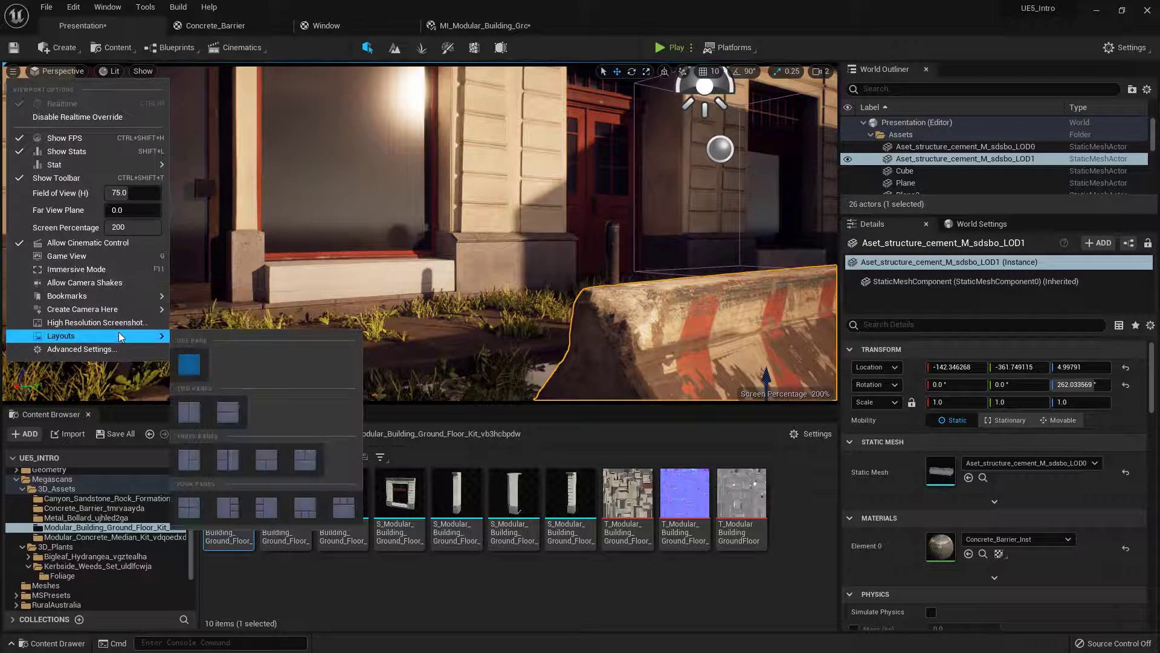
left_click(228, 411)
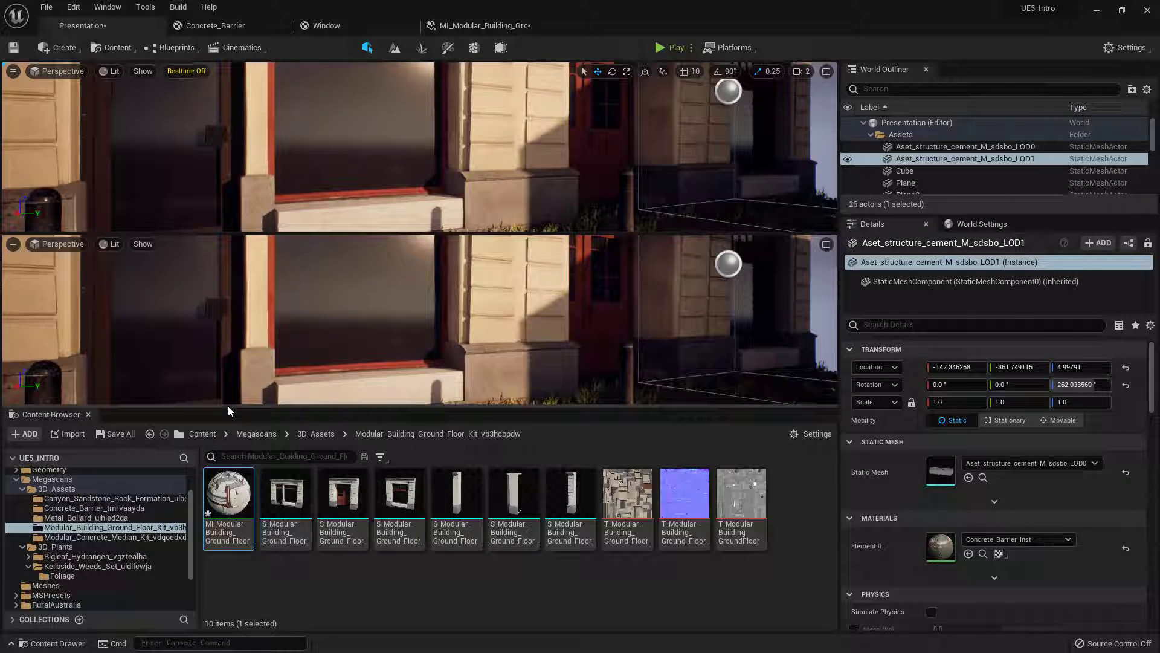
left_click(67, 244)
left_click(86, 382)
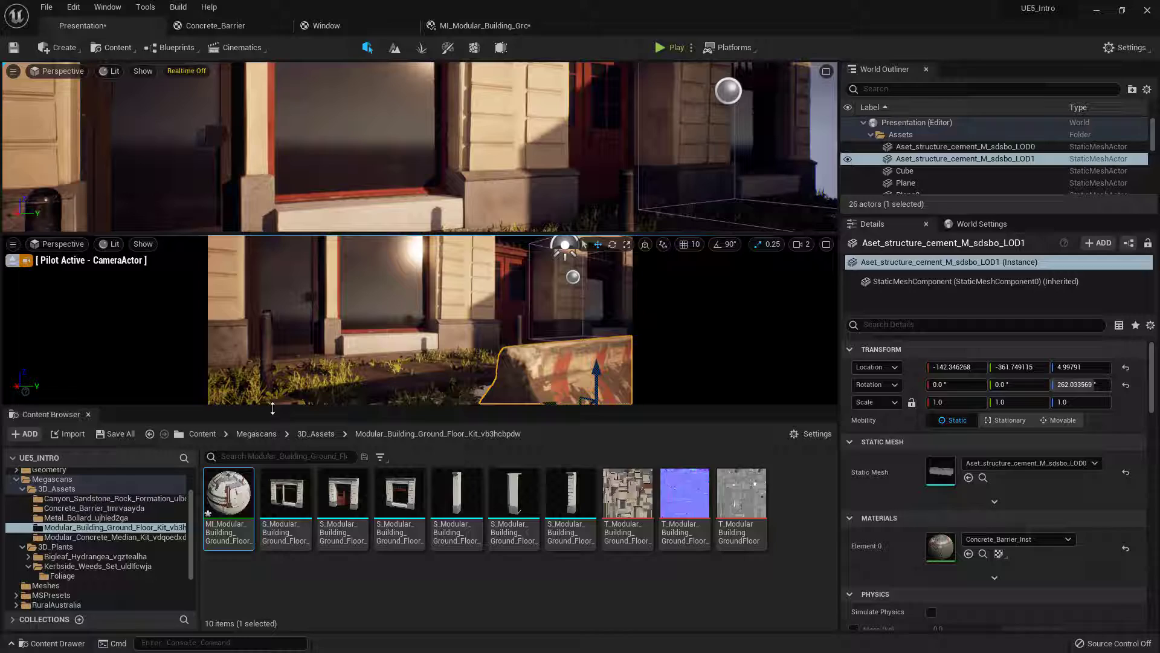
left_click_drag(273, 506, 276, 539)
Step: Rotate the selected concrete barrier to about 310° around Z and move it to about X -243, Y -383
right_click_drag(453, 163, 447, 218)
left_click_drag(636, 221, 554, 233, "alt")
key("e")
key("w")
left_click_drag(485, 189, 517, 203, "alt")
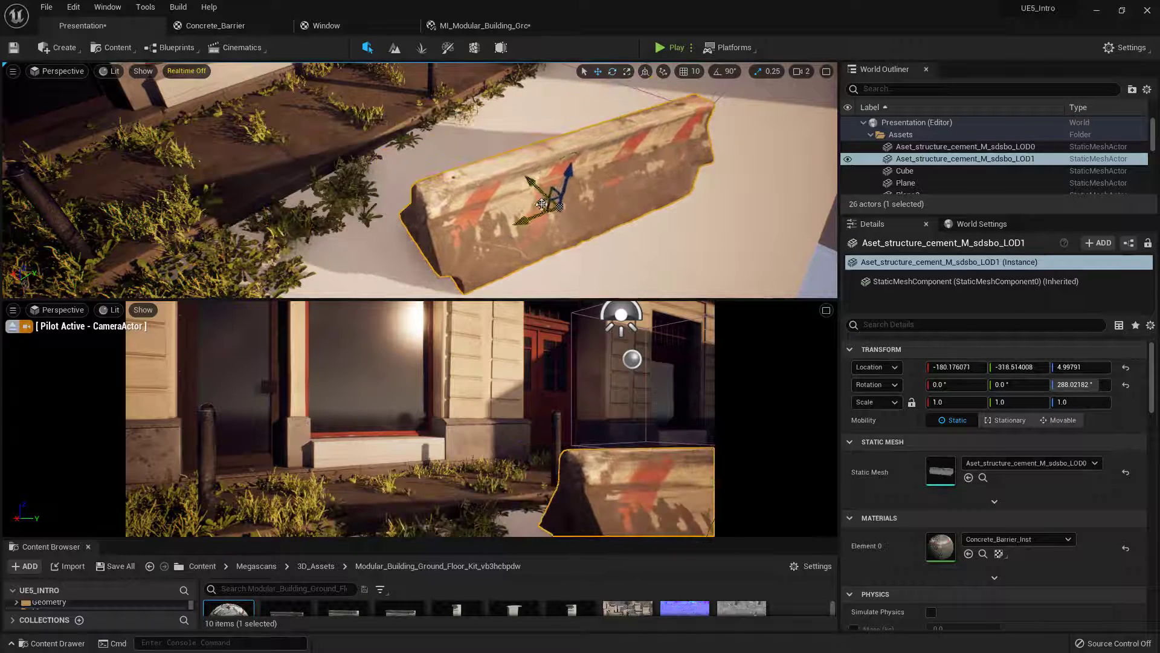
left_click_drag(562, 239, 559, 280)
key("w")
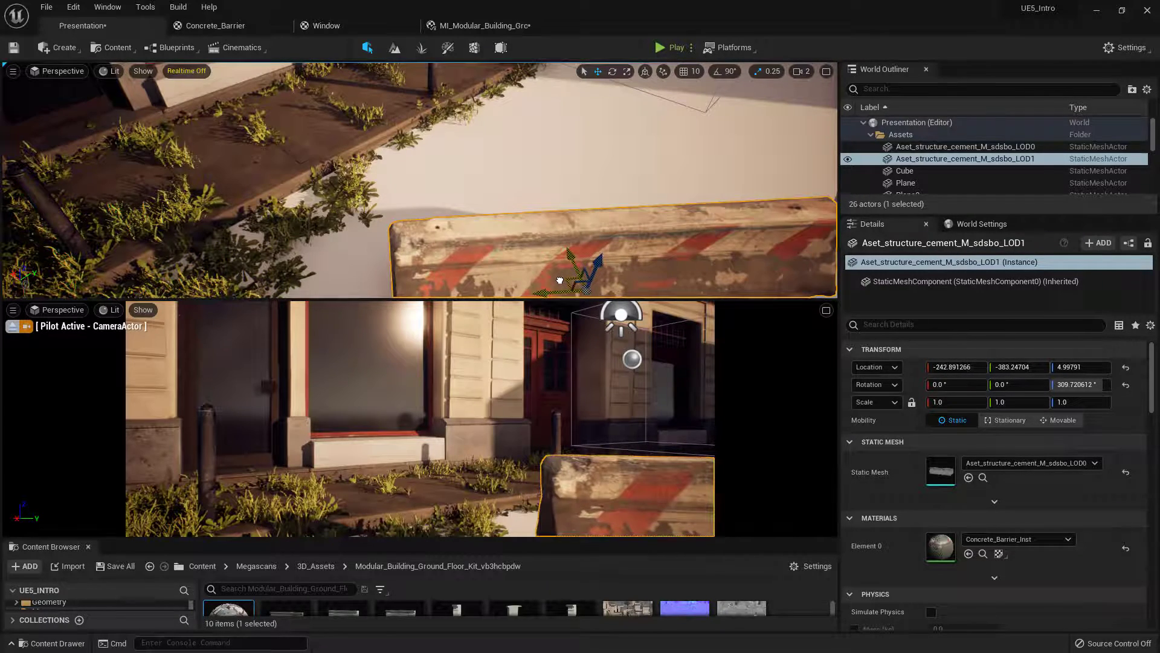
Step: Refine the barrier's placement in the camera's foreground to about X -220, Y -377 with a Z rotation of about 300°
key("e")
right_click_drag(559, 280, 562, 314)
left_click_drag(517, 239, 483, 237)
key("w")
left_click_drag(518, 185, 506, 175)
key("e")
left_click_drag(518, 230, 468, 206)
key("w")
left_click_drag(505, 169, 516, 177)
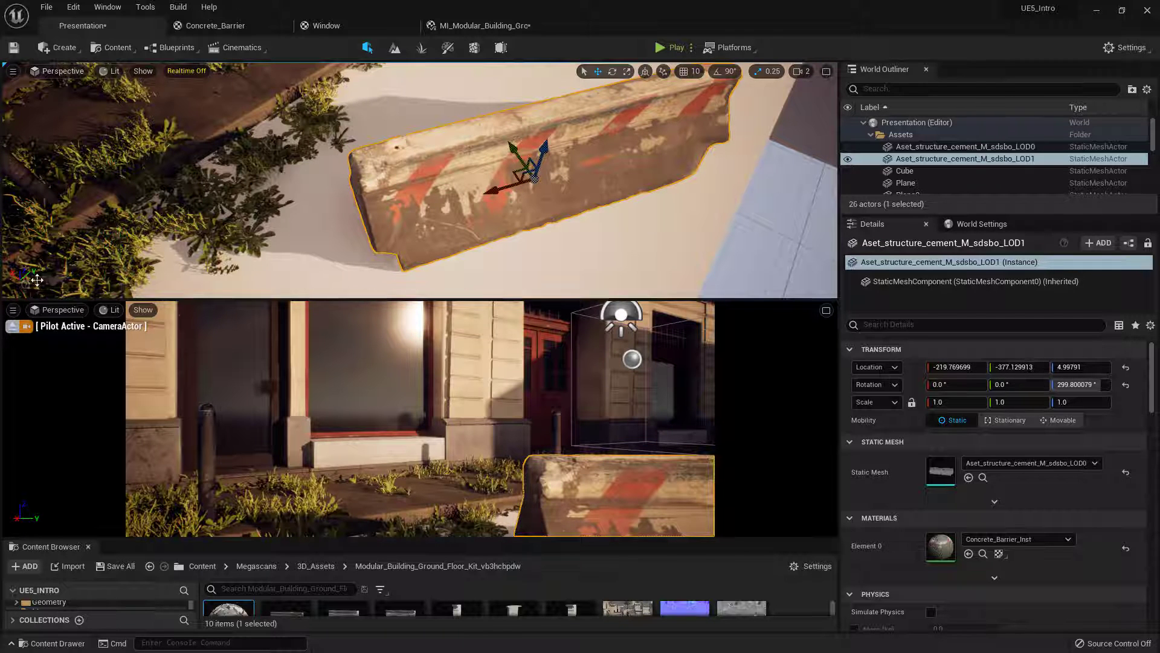
Step: Return to a single viewport pane and look through the CameraActor
left_click(13, 310)
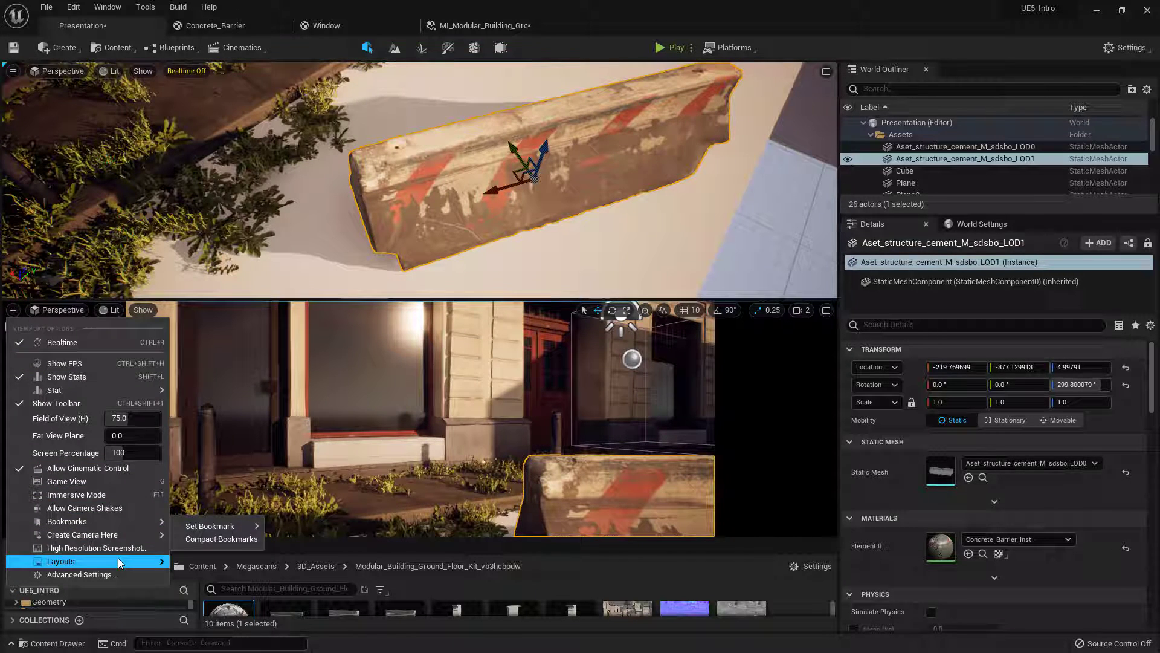
mouse_move(118, 557)
left_click(197, 498)
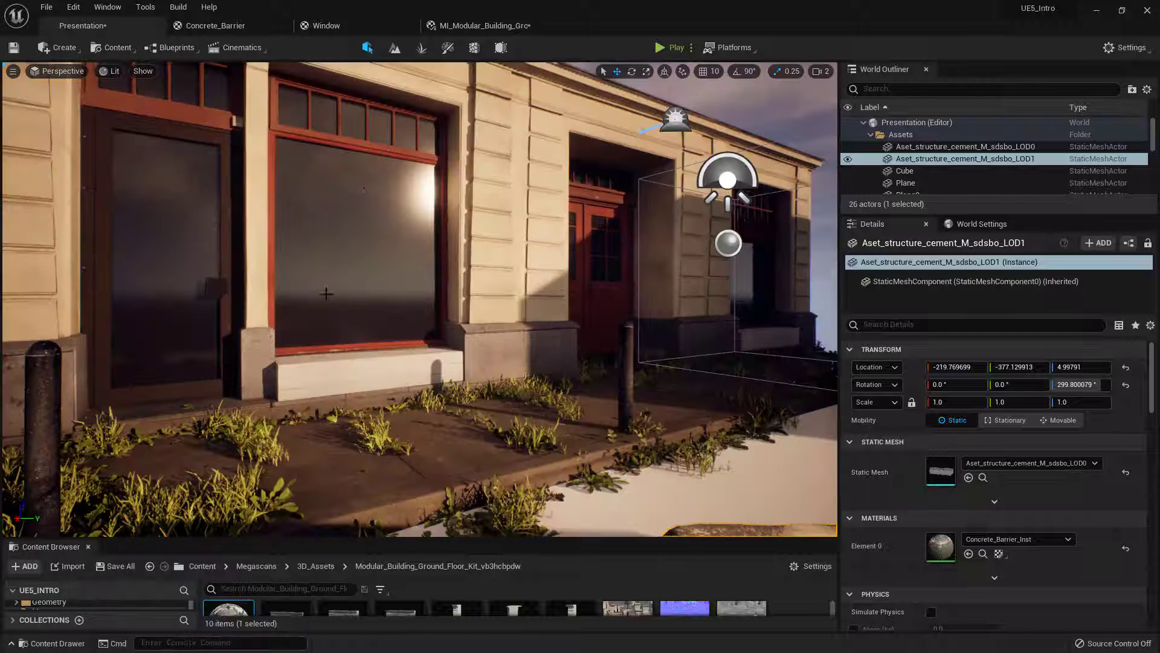
left_click(53, 75)
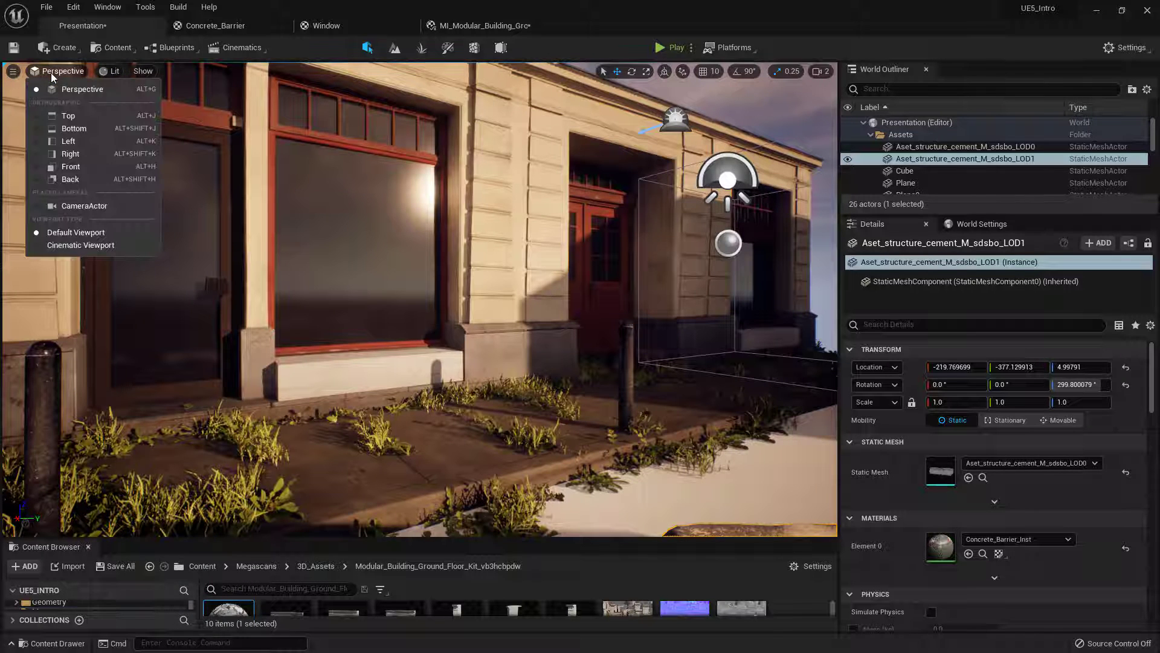
left_click(72, 206)
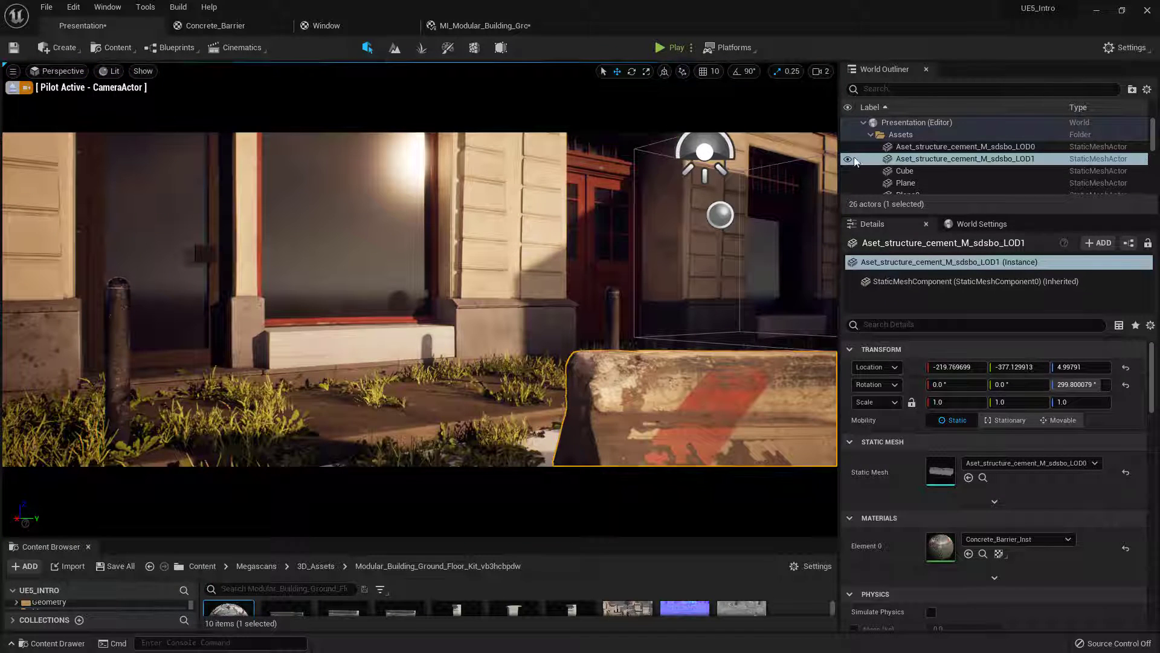
Step: Select the CameraActor and set its aspect ratio to the 1920x1080 (16:9, 1.78) HDTV 1080 preset
left_click(871, 135)
left_click(895, 147)
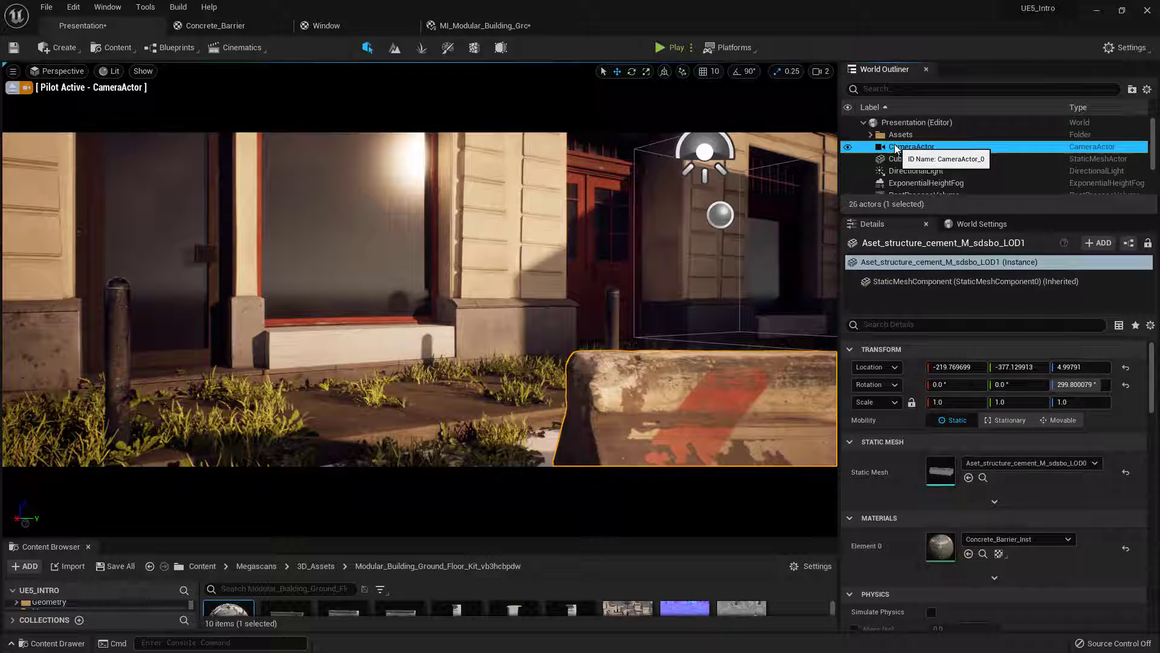
scroll(866, 451, "down", 2)
left_click(955, 473)
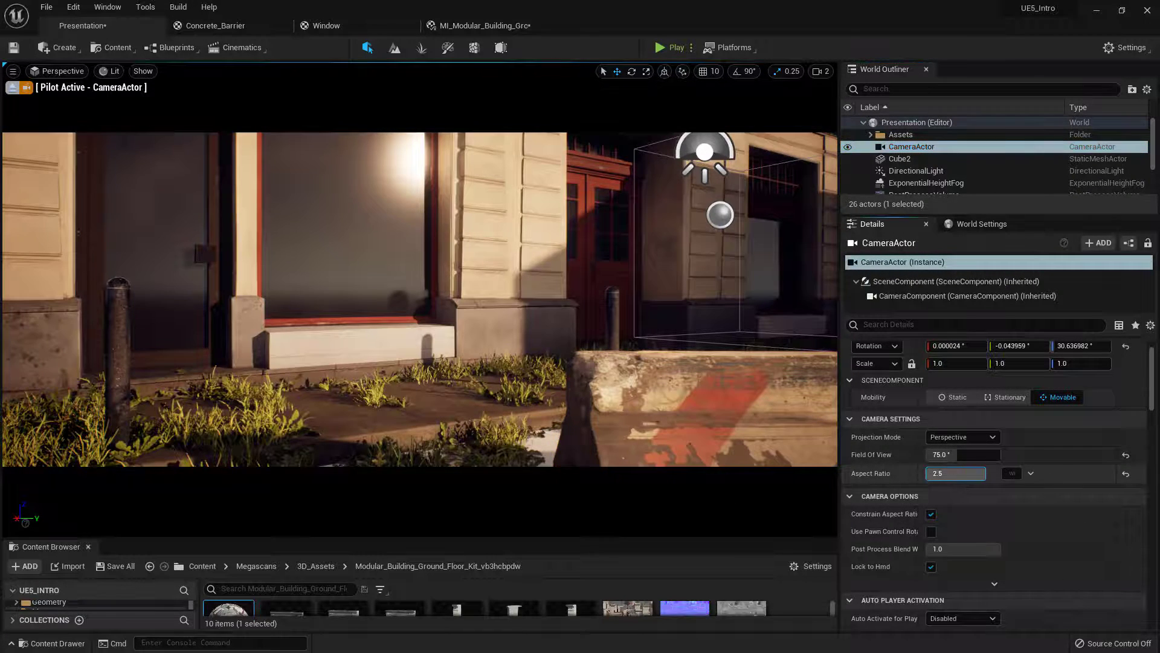
mouse_move(967, 473)
left_mouse_down()
mouse_move(954, 473)
mouse_move(970, 473)
left_mouse_up()
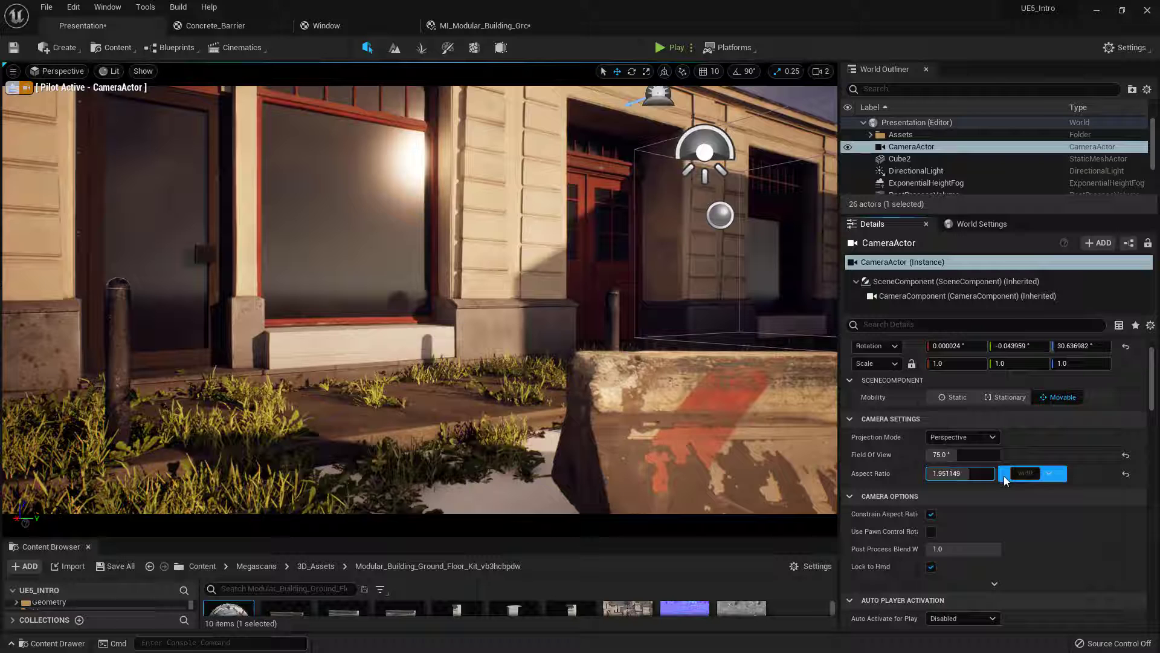
left_click(1049, 474)
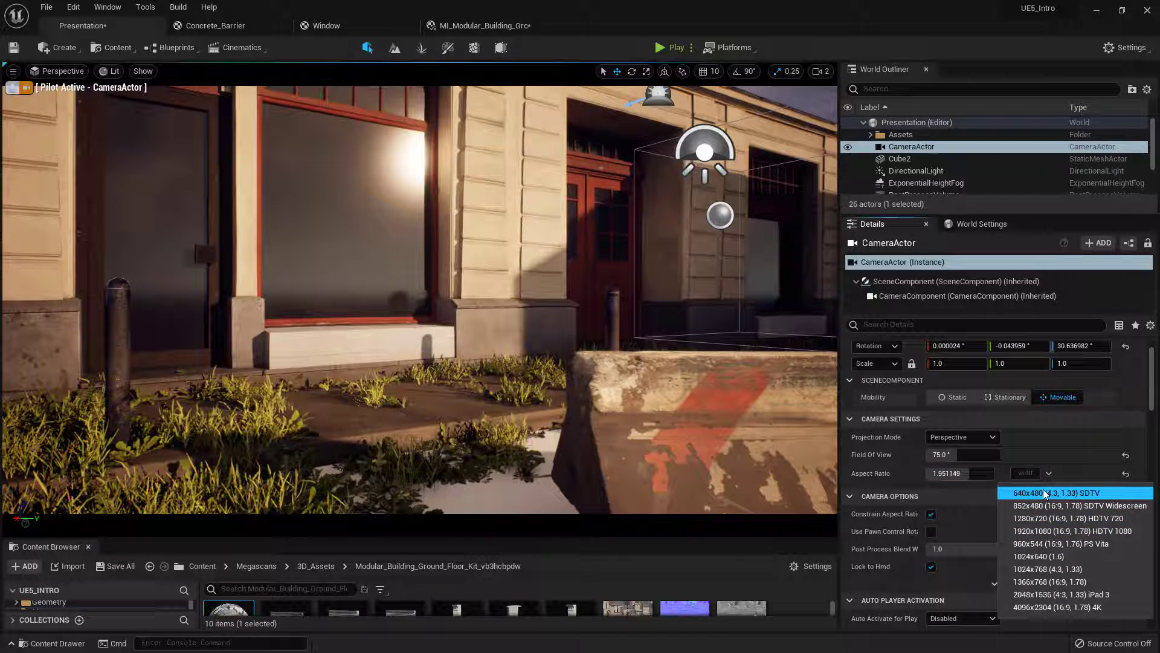
left_click(1031, 531)
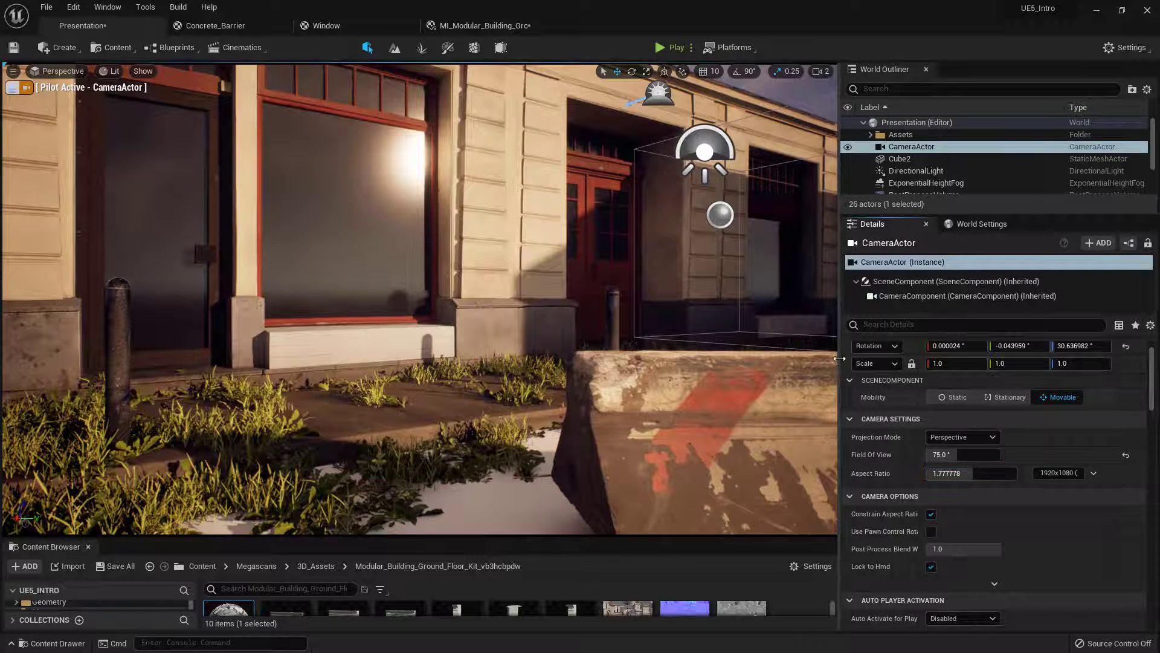
Step: Set the CameraActor's aspect ratio to 1.9
left_click_drag(840, 358, 1013, 347)
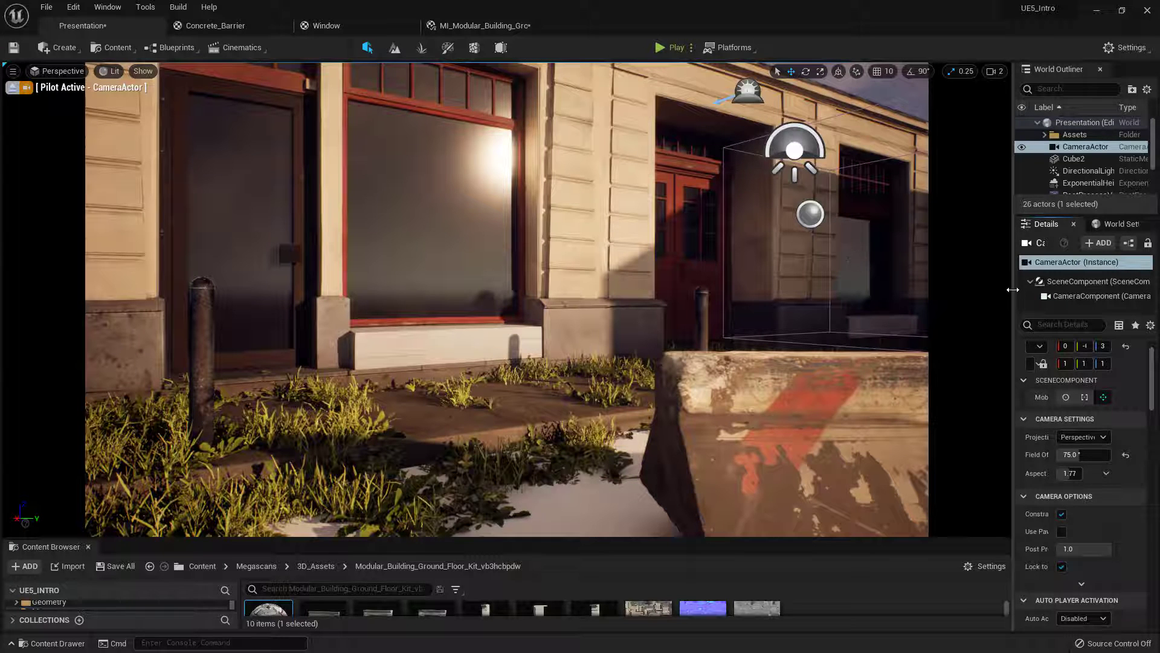
left_click_drag(1013, 290, 852, 285)
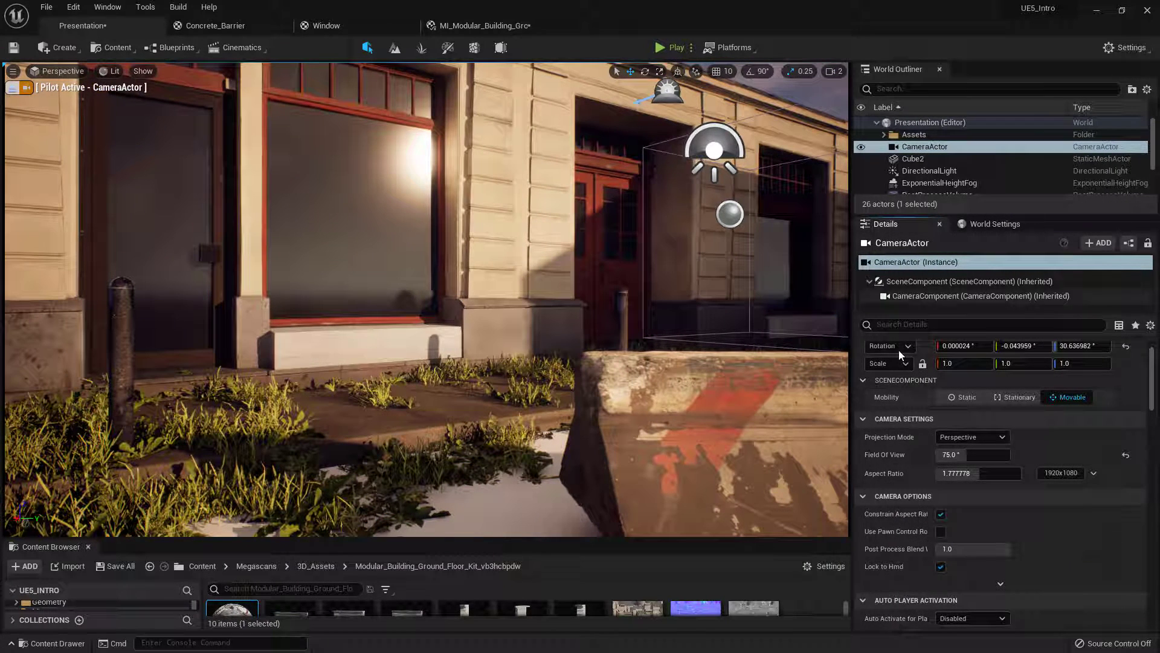
left_click(1084, 474)
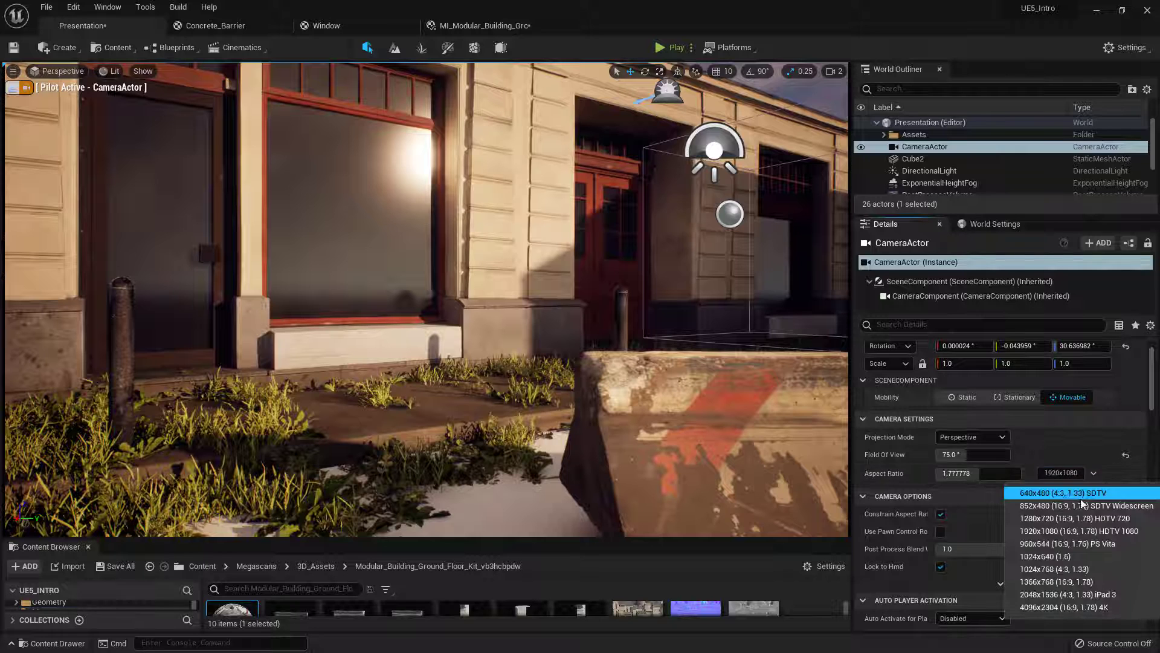
mouse_move(974, 474)
left_mouse_down()
mouse_move(1010, 473)
mouse_move(960, 473)
mouse_move(988, 474)
left_mouse_up()
left_click(979, 473)
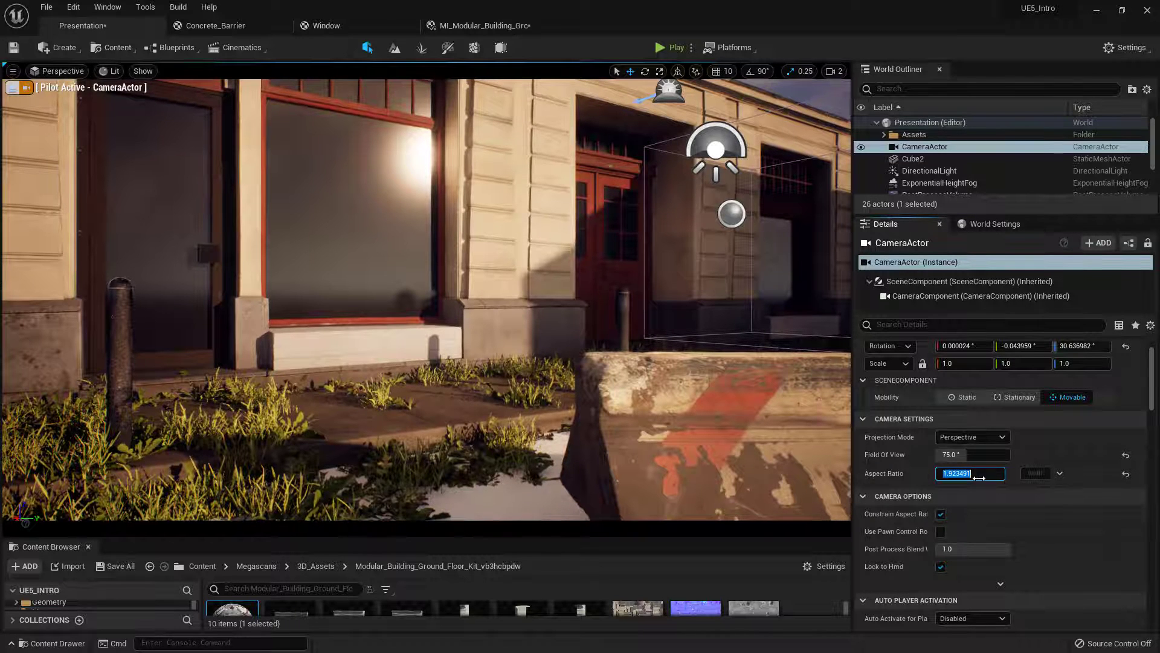
type("1.9")
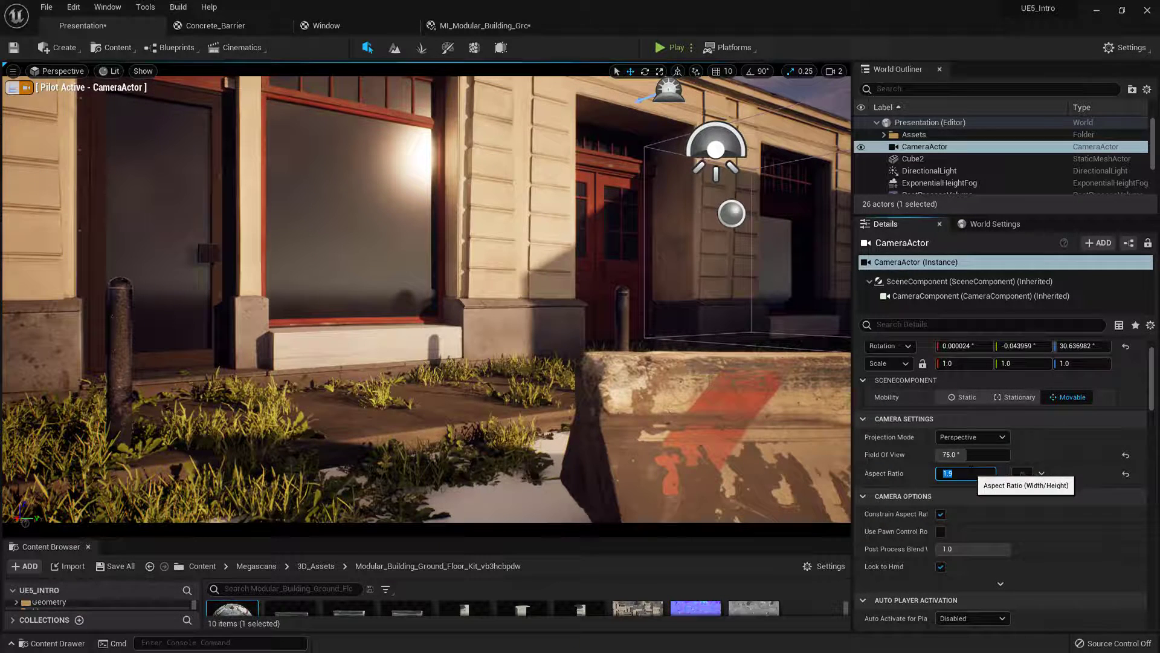
key("Return")
Step: Reframe the piloted camera with small moves, ending at a pitch of about -0.8° and a yaw of about 31°
key("q")
right_click_drag(474, 270, 473, 269)
key("a")
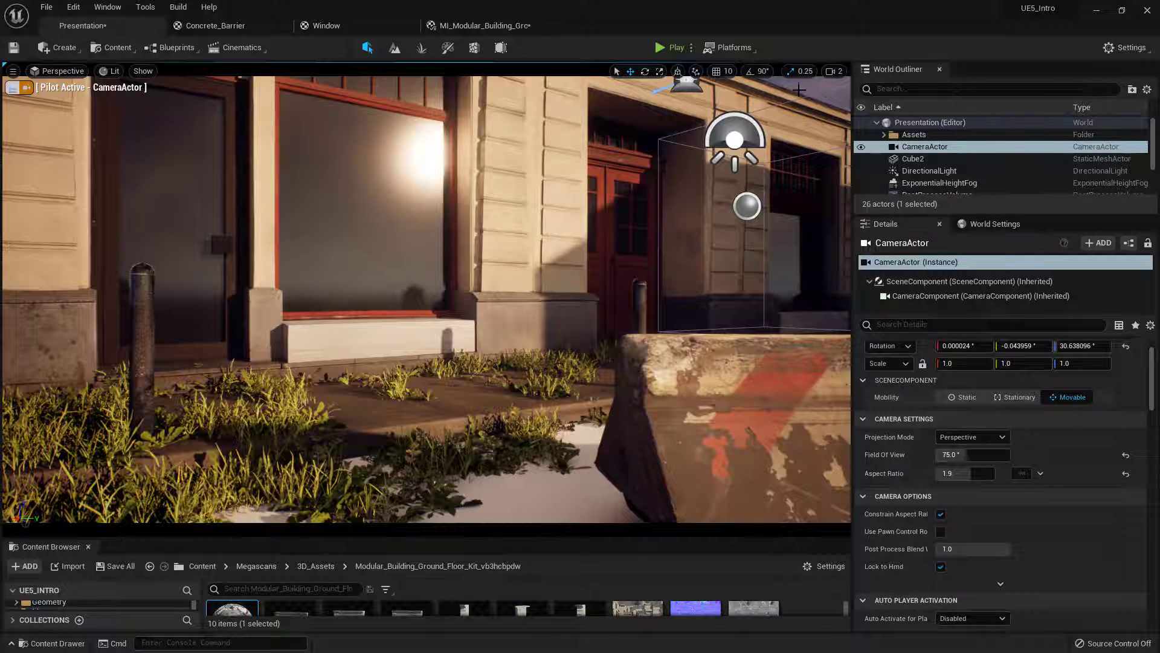
right_click_drag(474, 269, 474, 269)
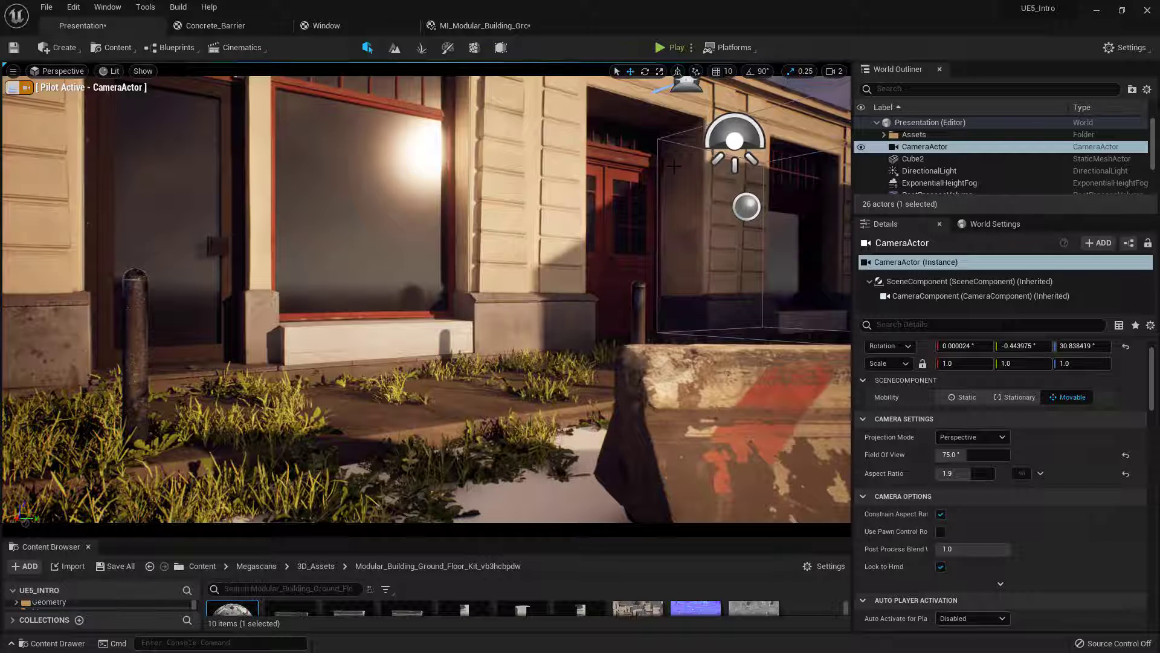
right_click_drag(474, 269, 474, 269)
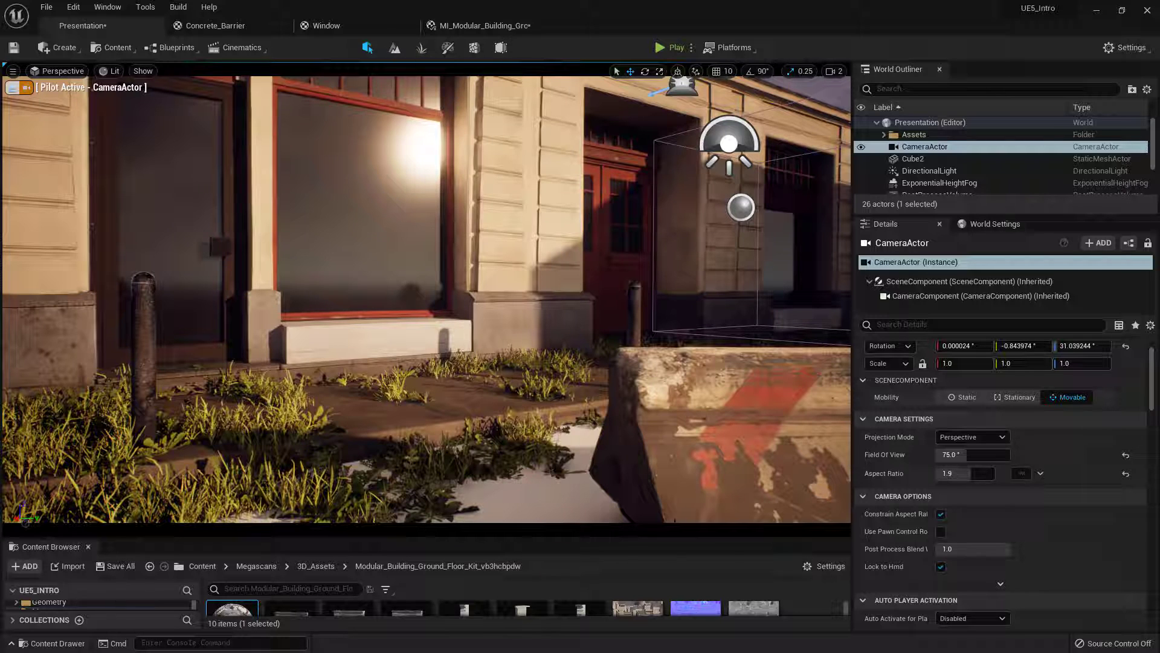
Step: Stop piloting the camera and paint more grass and weed foliage over the bare ground along the curb in front of the storefront
left_click(12, 87)
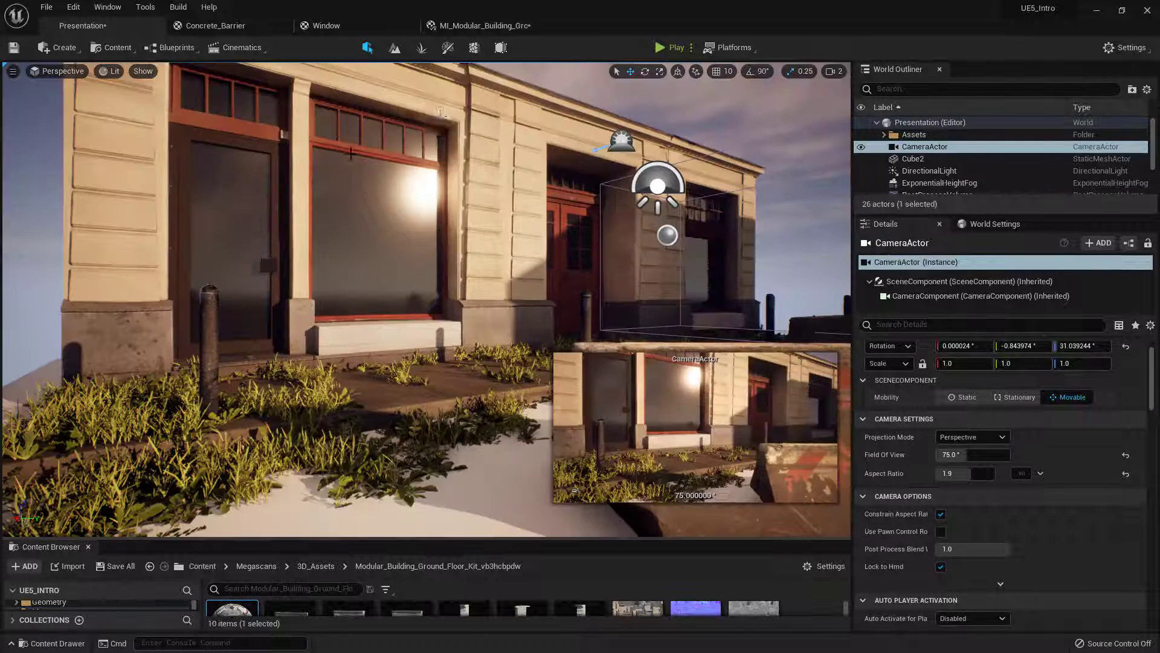
left_click(418, 51)
right_click_drag(424, 185, 508, 273)
left_click(156, 98)
mouse_move(537, 251)
left_mouse_down()
mouse_move(549, 259)
mouse_move(504, 271)
mouse_move(550, 292)
mouse_move(484, 275)
mouse_move(568, 290)
mouse_move(671, 286)
mouse_move(652, 284)
left_mouse_up()
right_click_drag(629, 284, 555, 288)
mouse_move(580, 266)
left_mouse_down()
mouse_move(541, 251)
mouse_move(531, 213)
mouse_move(564, 238)
mouse_move(544, 217)
left_mouse_up()
mouse_move(543, 223)
right_mouse_down()
mouse_move(514, 226)
mouse_move(562, 182)
right_mouse_up()
mouse_move(628, 197)
left_mouse_down()
mouse_move(472, 316)
mouse_move(480, 307)
left_mouse_up()
right_click_drag(480, 307, 526, 265)
right_click_drag(592, 227, 538, 223)
left_click(502, 210)
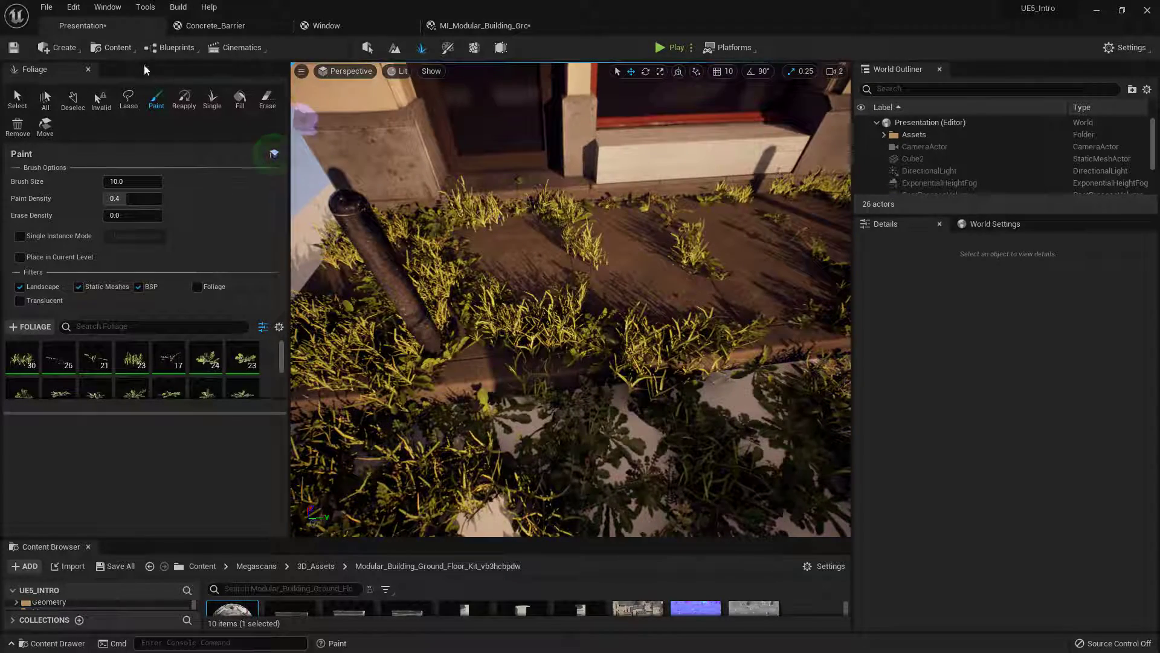
Step: Stop painting foliage, look through the CameraActor again and leave Foliage mode
left_click(16, 97)
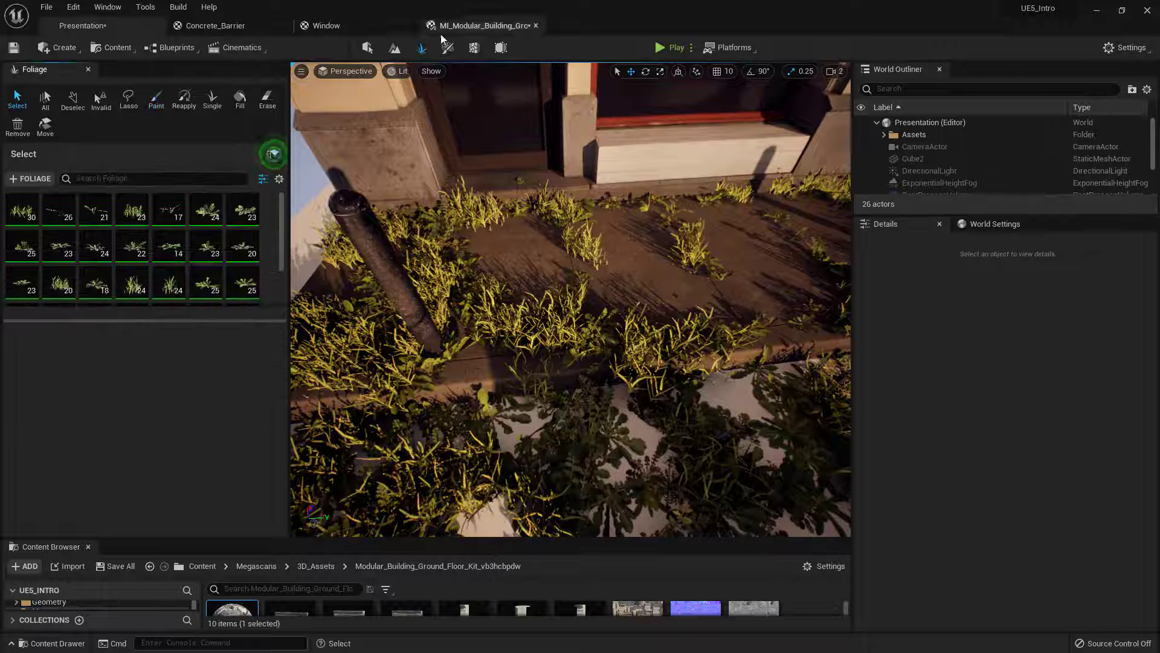
left_click(347, 71)
left_click(360, 205)
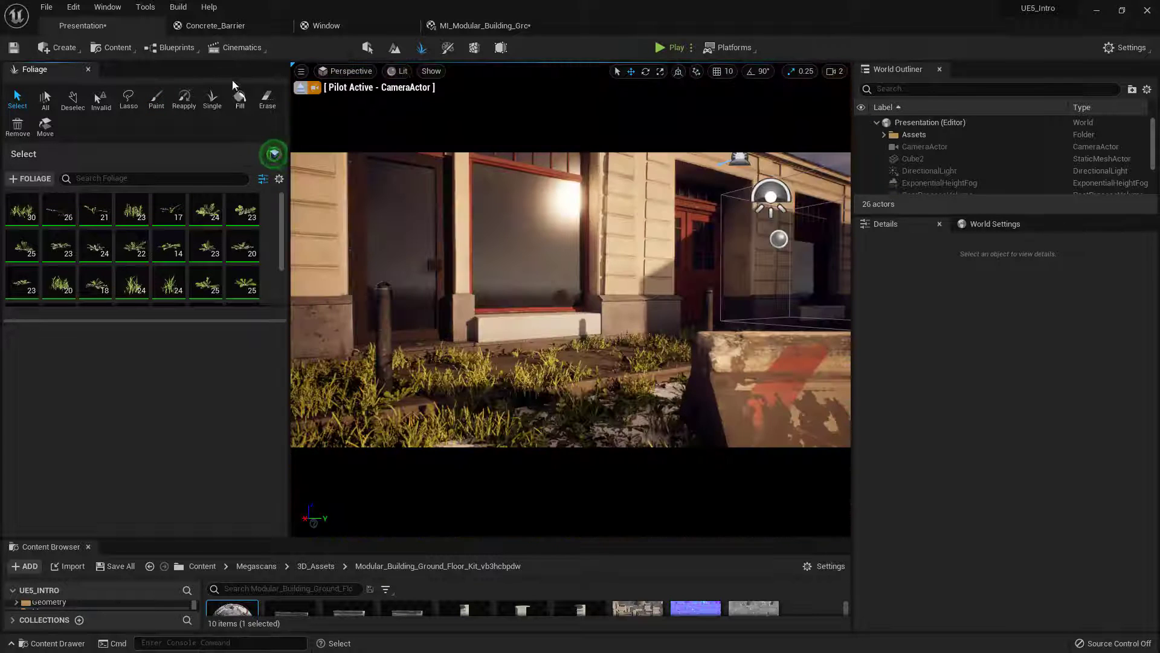
left_click(88, 69)
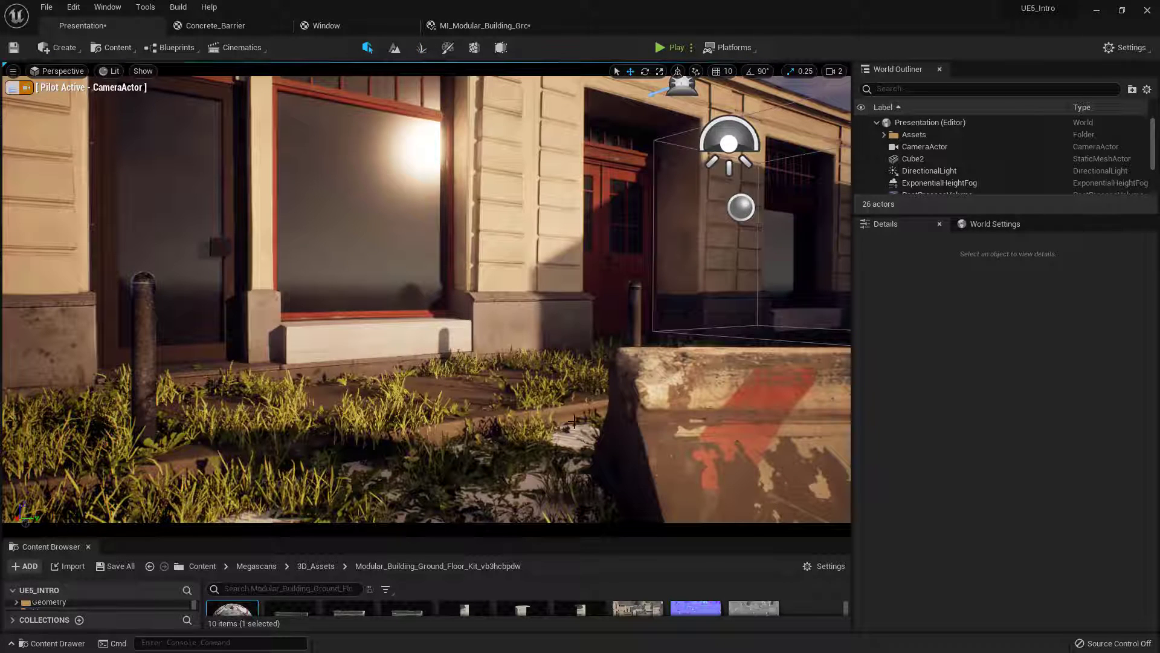
Step: Set the viewport's screen percentage to 200 and turn on Game View to hide the editor icons
left_click(13, 71)
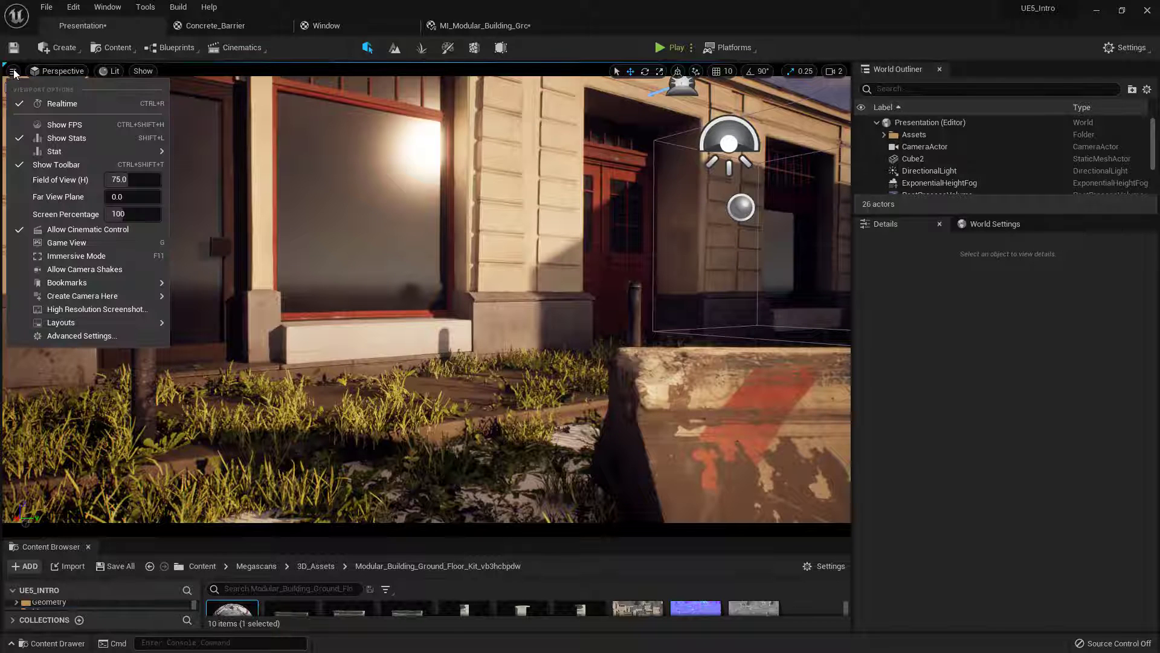
left_click(118, 214)
key("Return")
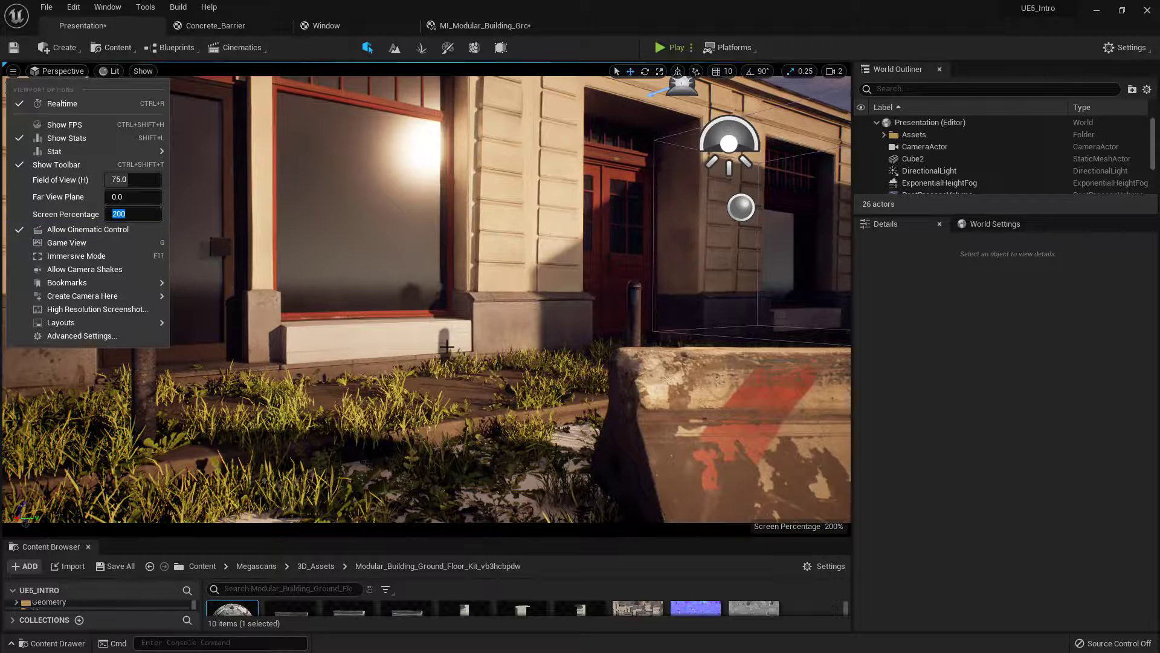
left_click(511, 256)
key("g")
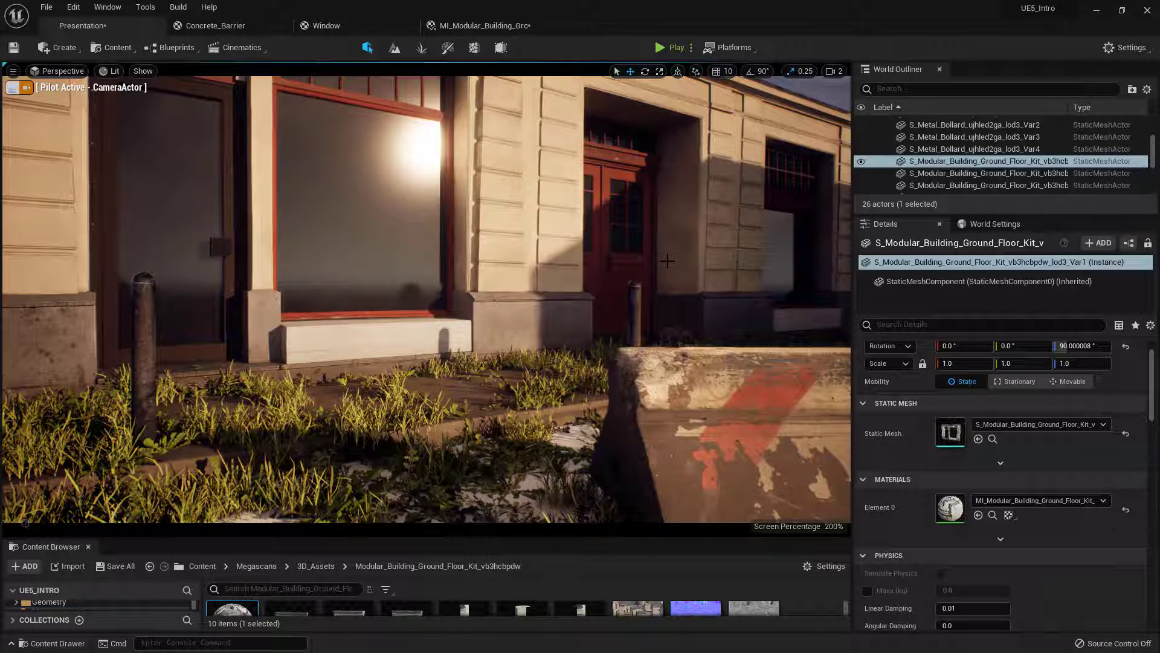
Step: Collapse the Assets folder in the World Outliner and resize the outliner to fit the remaining scene actors
left_click_drag(896, 213, 897, 370)
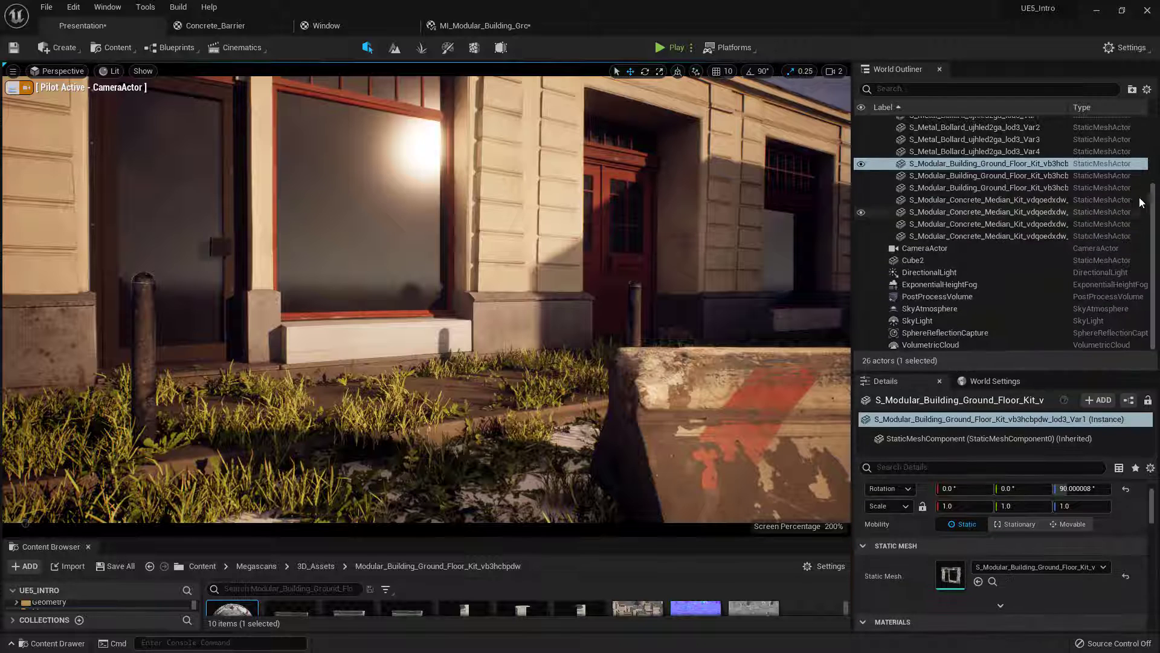
scroll(924, 153, "up", 5)
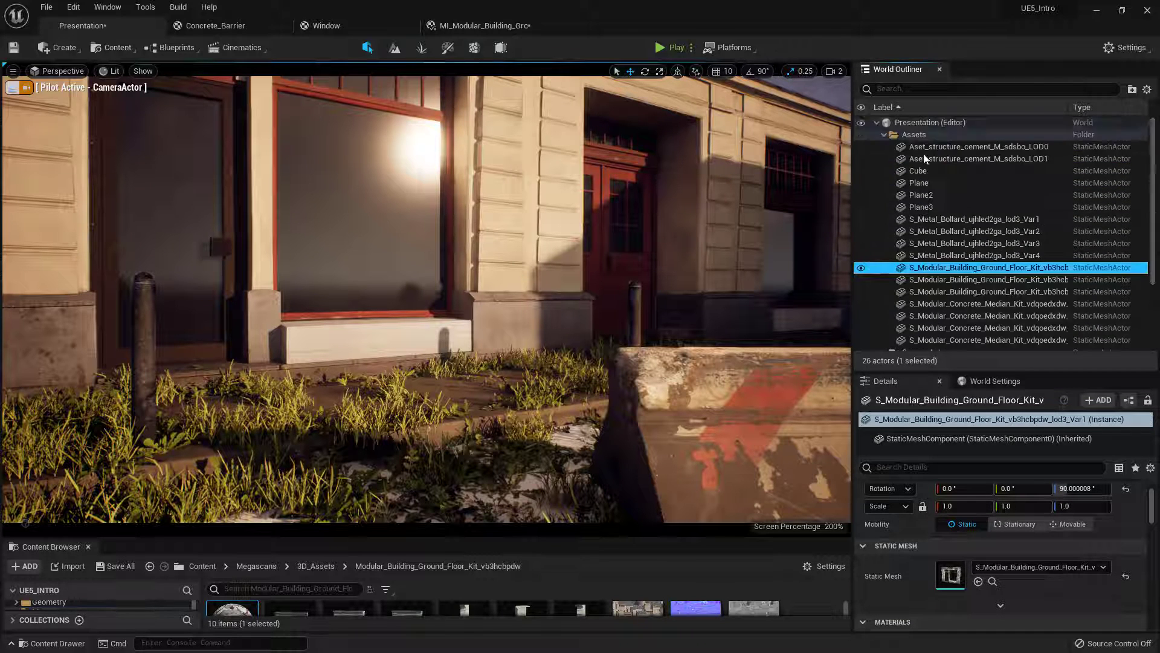
left_click(884, 134)
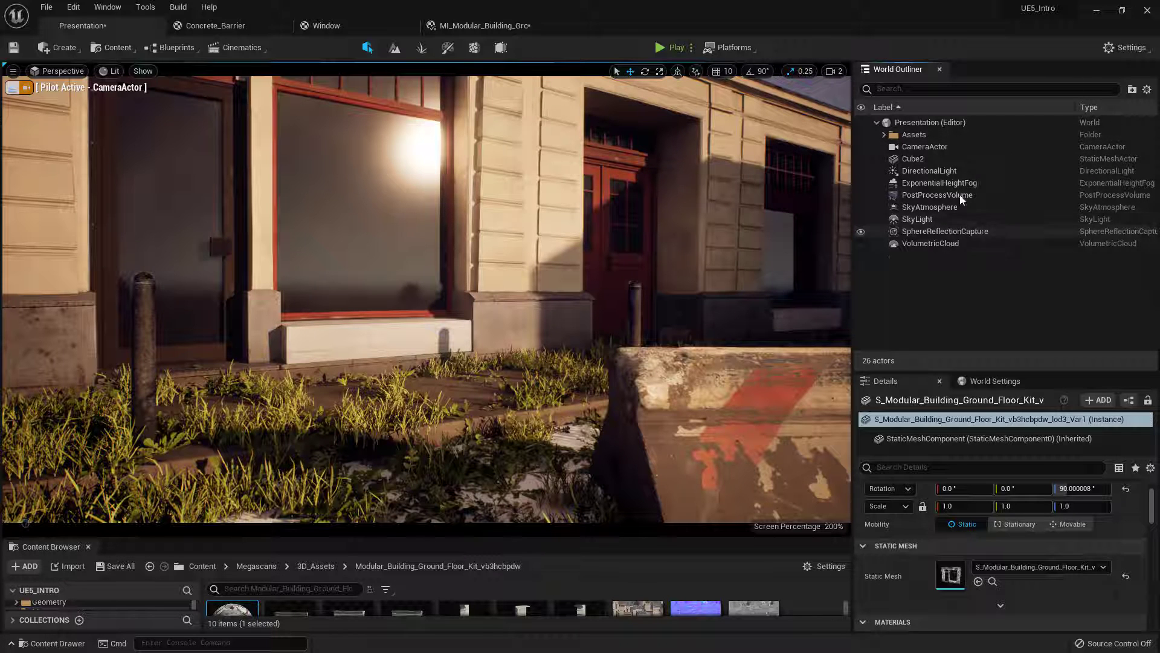
left_click_drag(894, 370, 900, 267)
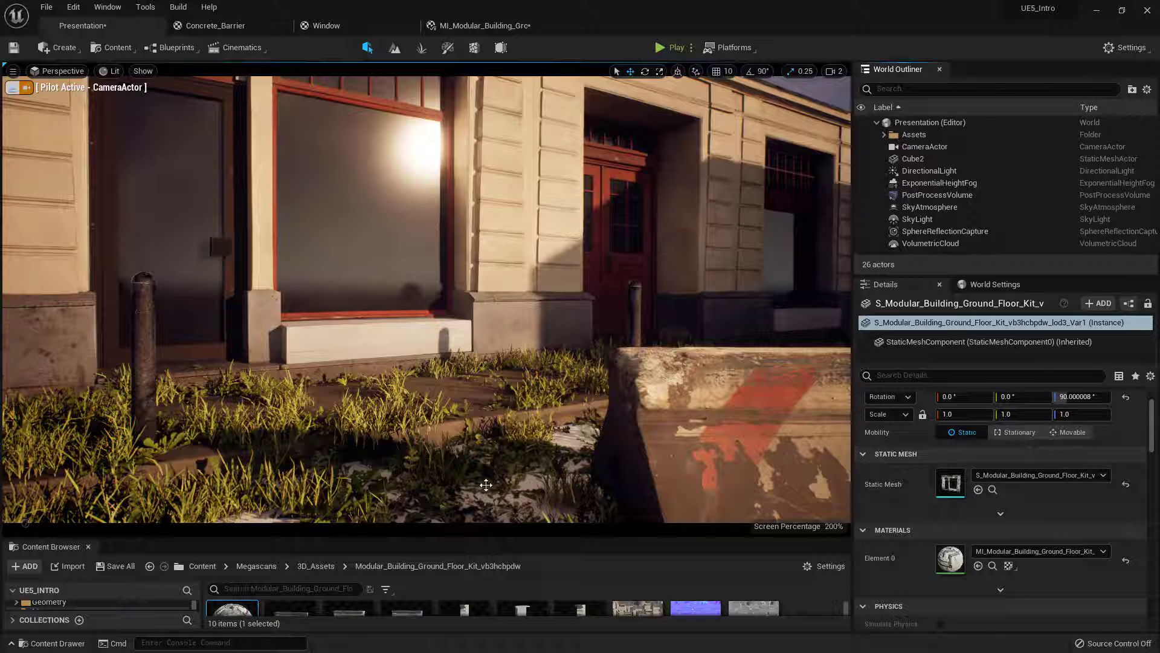
Step: Save all modified content of the project, including the Presentation level
left_click(115, 563)
left_click(653, 463)
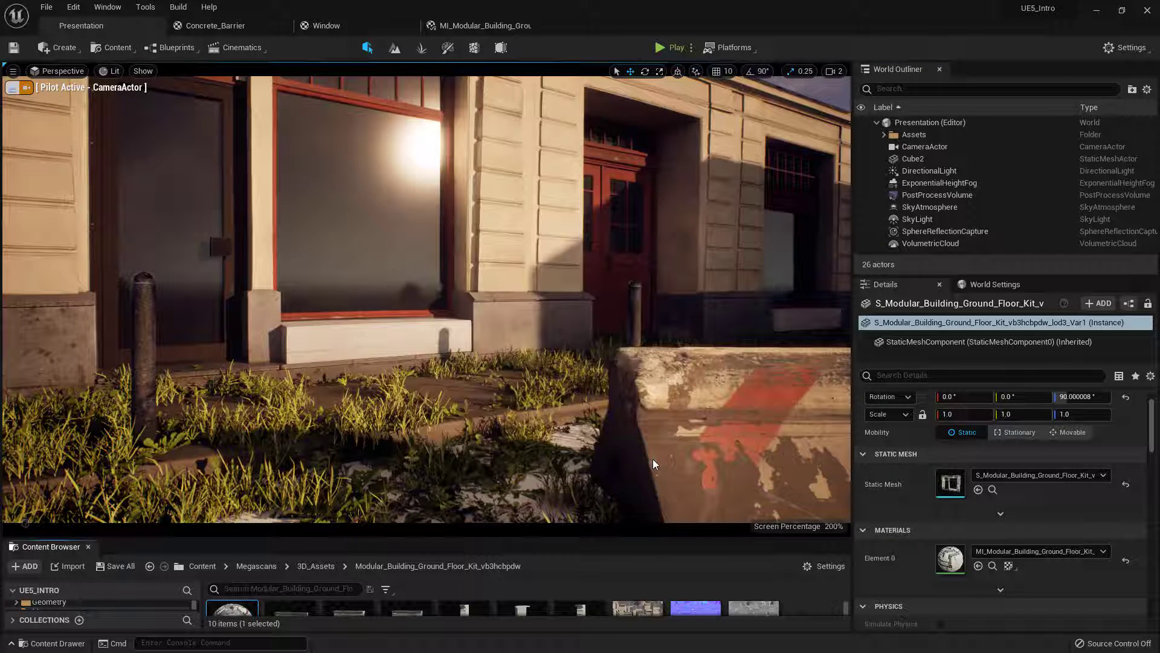